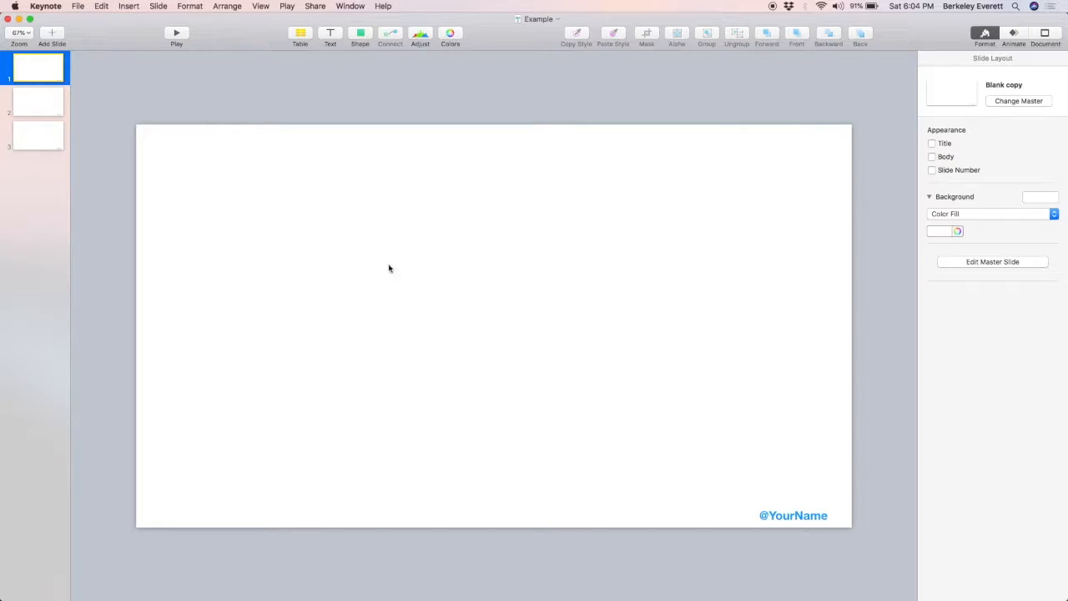
Open the toolbar customization and try adding the Flip Horizontal and Flip Vertical commands to the toolbar
right_click(494, 48)
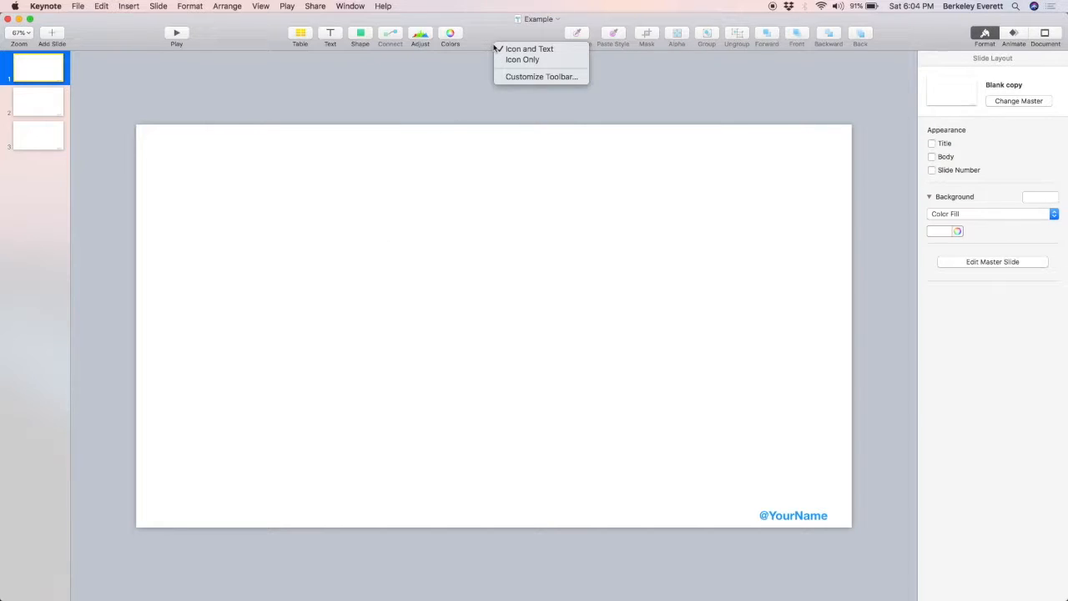
left_click(535, 76)
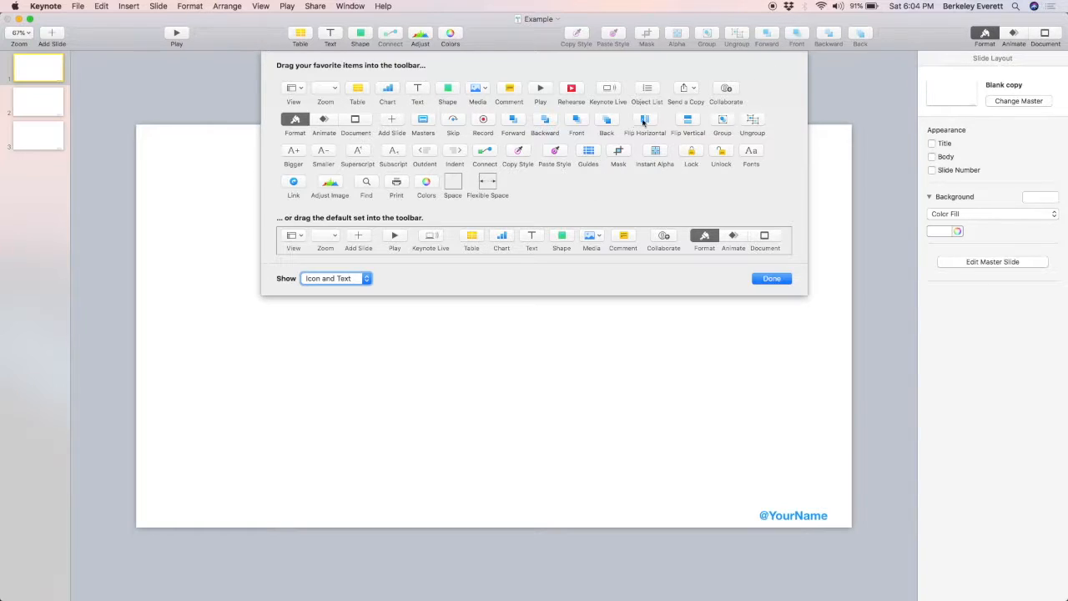
left_click_drag(653, 120, 874, 57)
left_click_drag(683, 122, 896, 31)
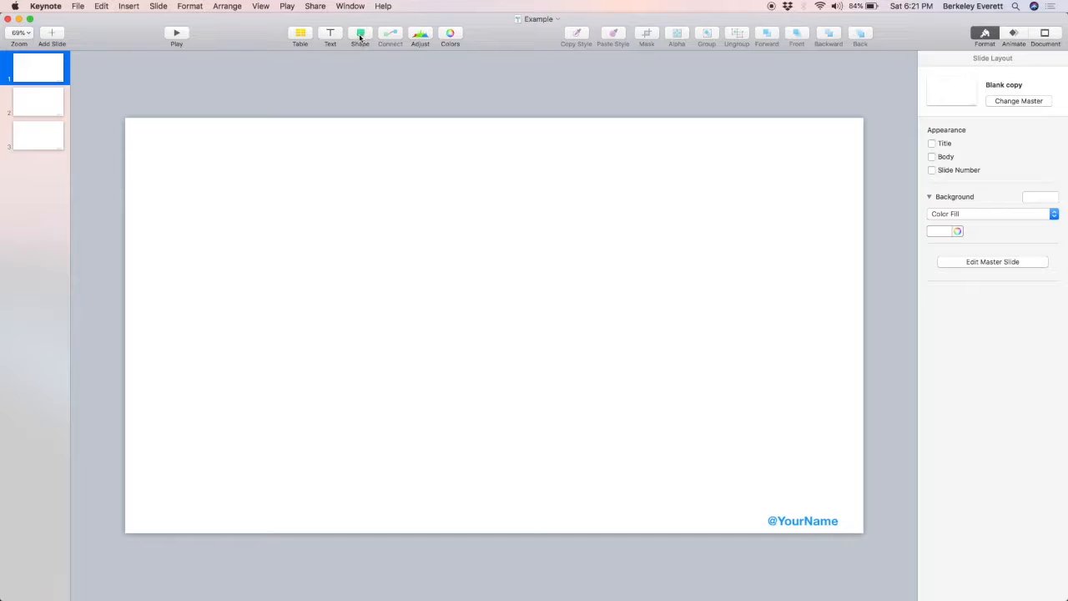
Insert a basic circle on slide 1, enlarge it and position it near the slide's centre
left_click(361, 35)
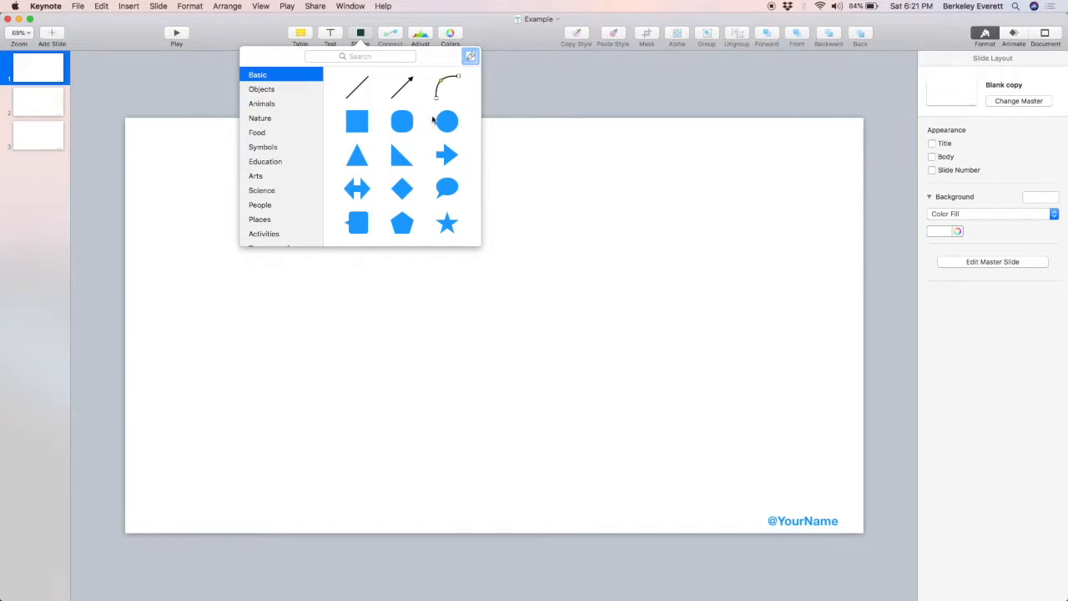
left_click(447, 123)
left_click_drag(512, 344, 577, 402)
left_click_drag(536, 373, 482, 334)
Open the full colour picker for the circle's fill and choose magenta from the colour wheel
left_click(946, 216)
left_click(976, 260)
left_click(958, 216)
left_click_drag(191, 242, 750, 188)
left_click_drag(623, 329, 724, 341)
Fill the circle with the blue sampled from the handle text in the slide's corner and save it as a swatch
left_click(600, 443)
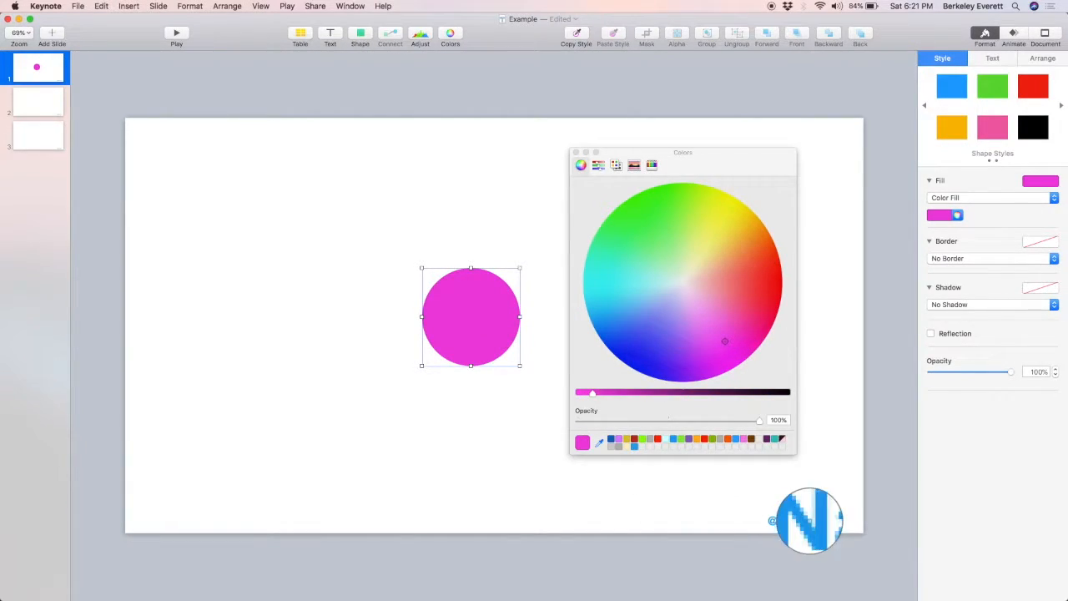
left_click(807, 523)
left_click_drag(587, 441, 642, 447)
mouse_move(756, 425)
left_mouse_down()
mouse_move(670, 420)
mouse_move(756, 425)
left_mouse_up()
left_click(576, 152)
Give the blue circle a solid black line border 10 pt thick
left_click(945, 259)
left_click(951, 273)
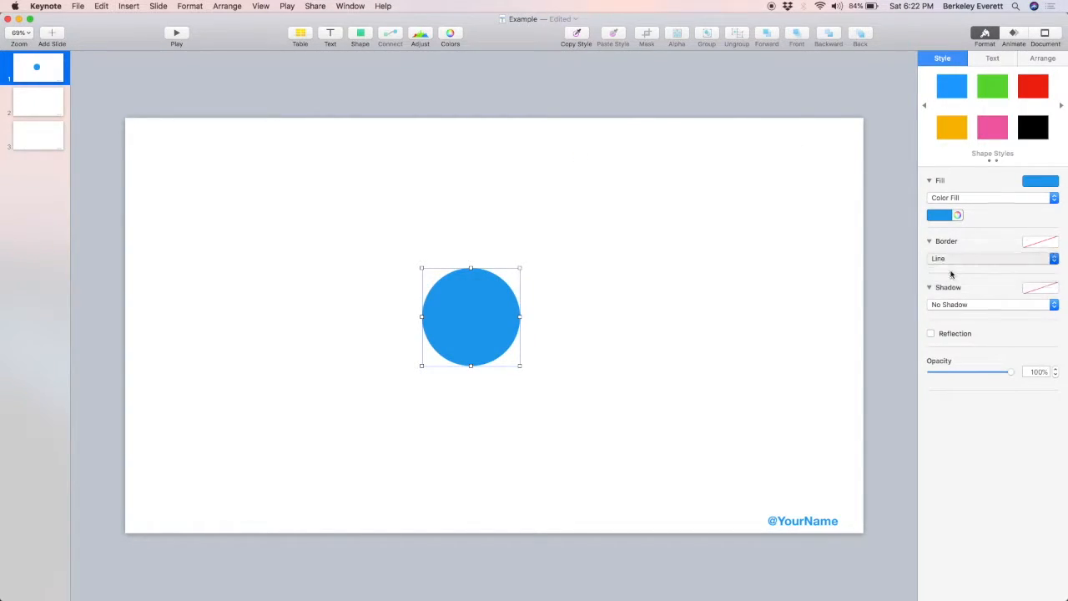
left_click(992, 276)
left_click(992, 275)
left_click(1056, 273)
left_click(1056, 273)
Try a dotted line style on the circle's border and restore the solid line
left_click(948, 275)
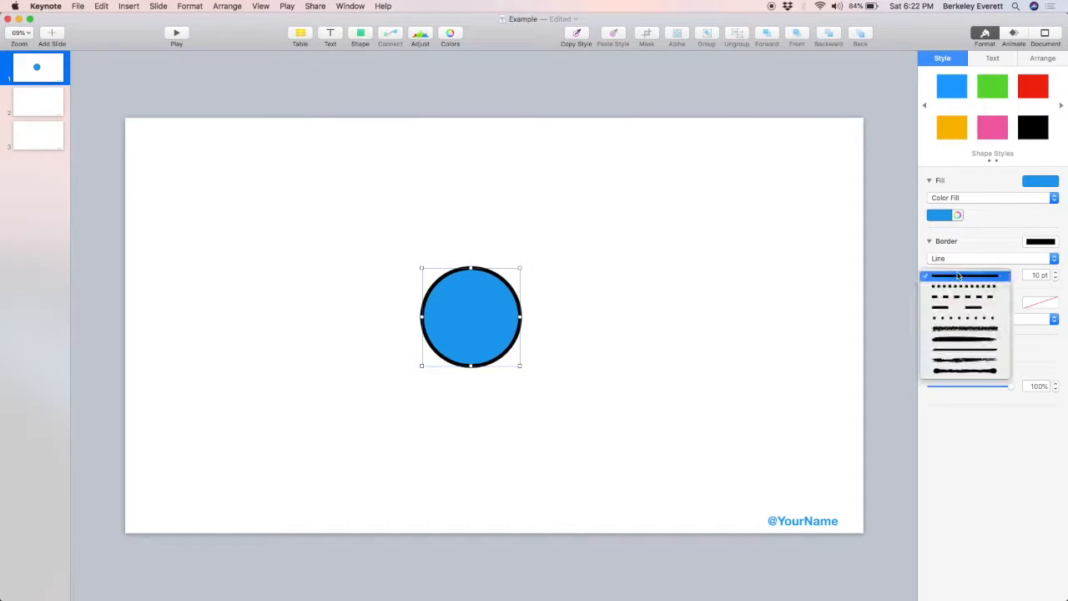
left_click(958, 328)
left_click(948, 276)
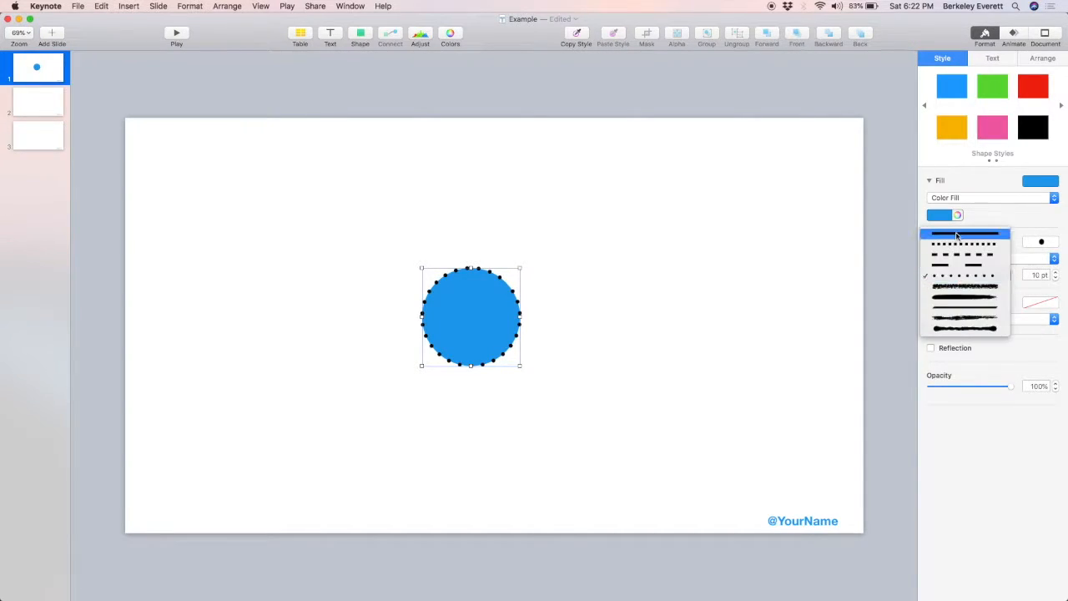
left_click(957, 238)
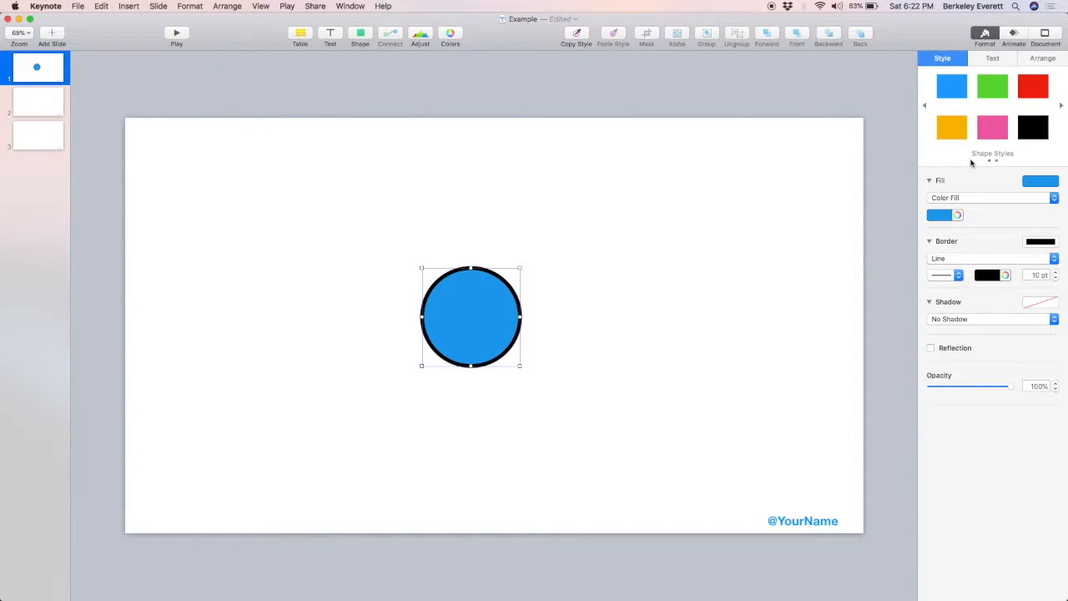
left_click(534, 155)
Insert a square, stretch it into a wide rectangle beside the circle and apply the pink shape style
left_click(360, 35)
scroll(404, 151, "down", 5)
scroll(404, 151, "up", 5)
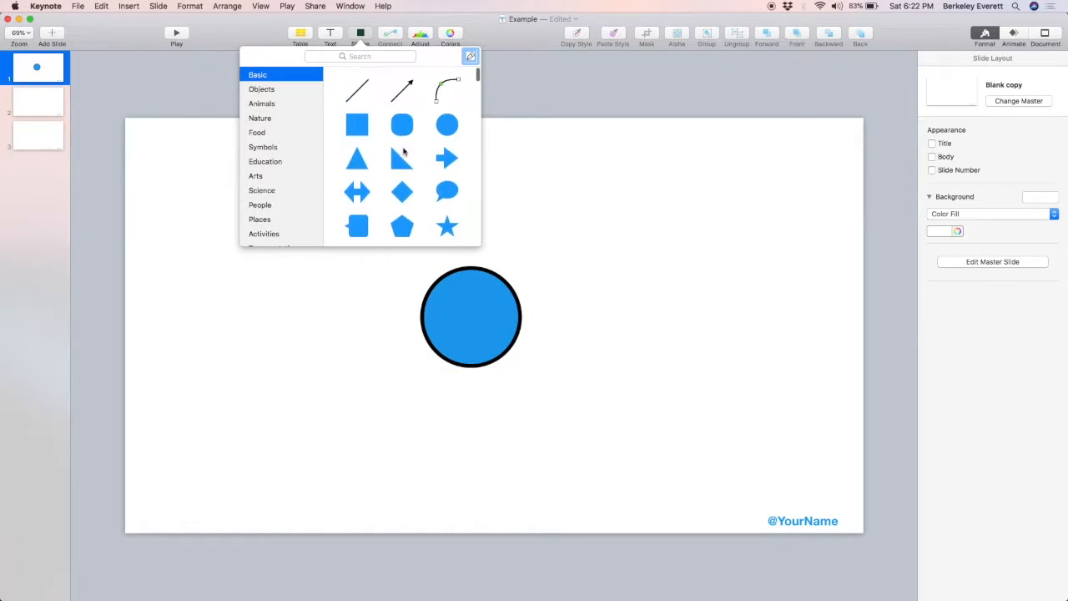
left_click(357, 127)
left_click_drag(493, 324, 759, 376)
left_click(985, 129)
Move the pink rectangle over the circle and switch its stacking order to the back and again to the front
left_click_drag(702, 322, 601, 335)
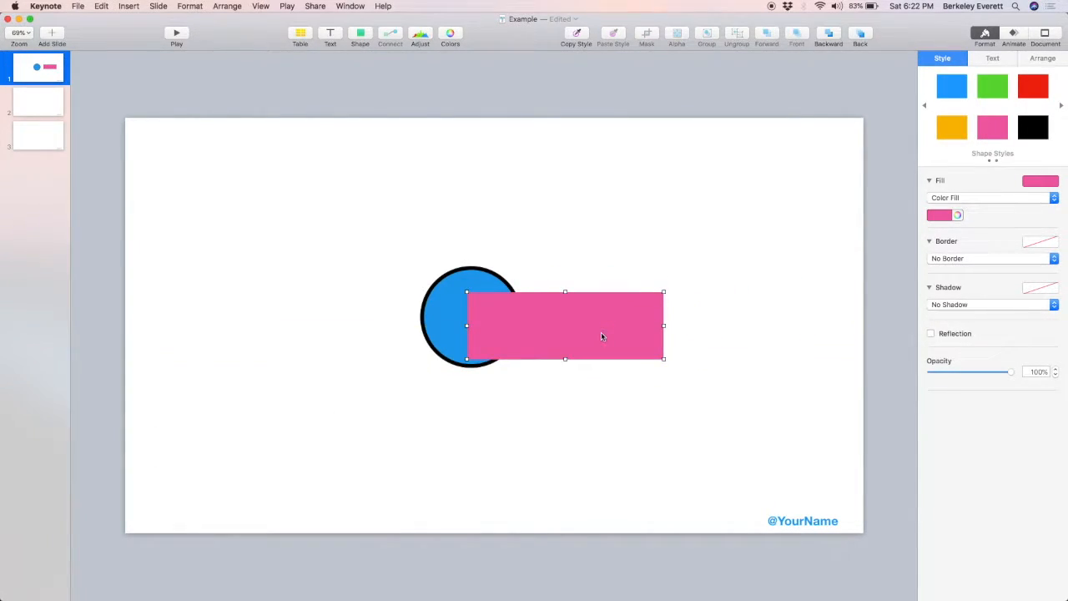
left_click(859, 33)
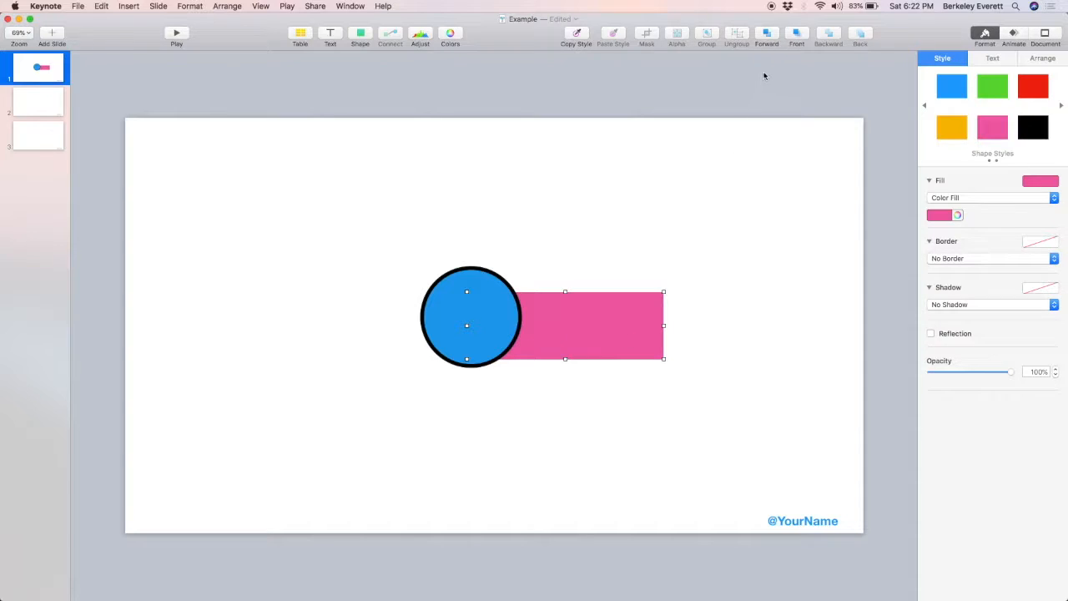
left_click(797, 33)
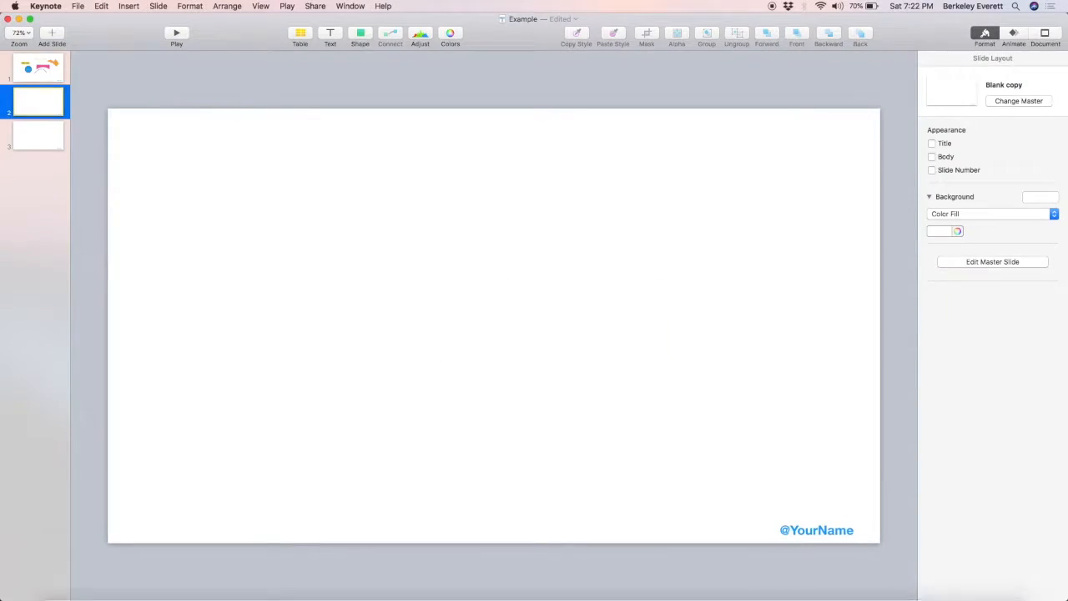
Copy the motorcycle sign image from the "sign ban" image results in Safari and paste it onto slide 2 in Keynote
left_click(119, 572)
scroll(379, 404, "up", 2)
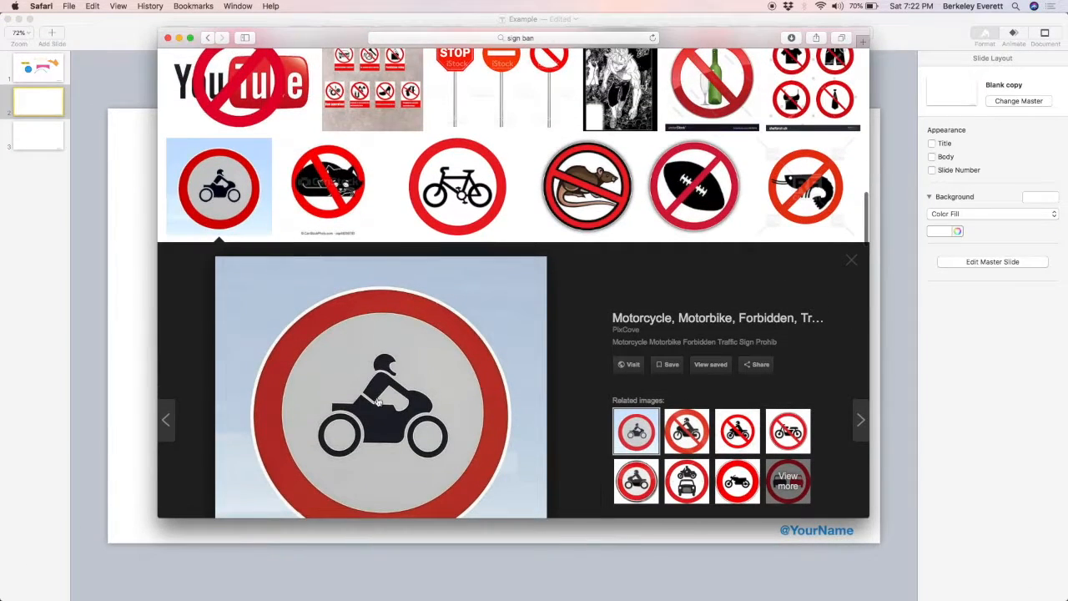
right_click(378, 368)
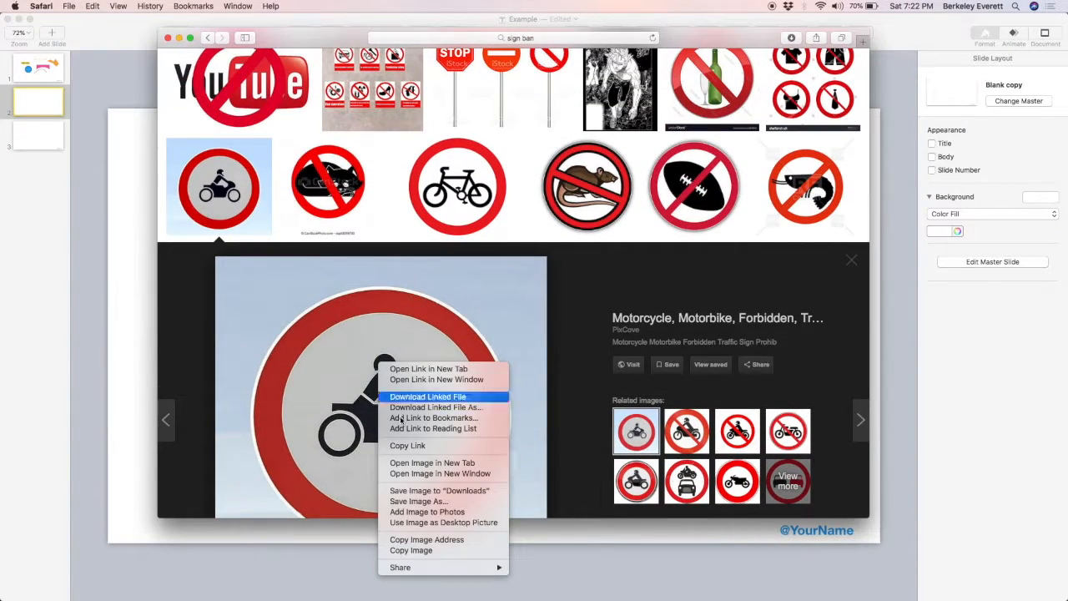
left_click(424, 549)
left_click(128, 505)
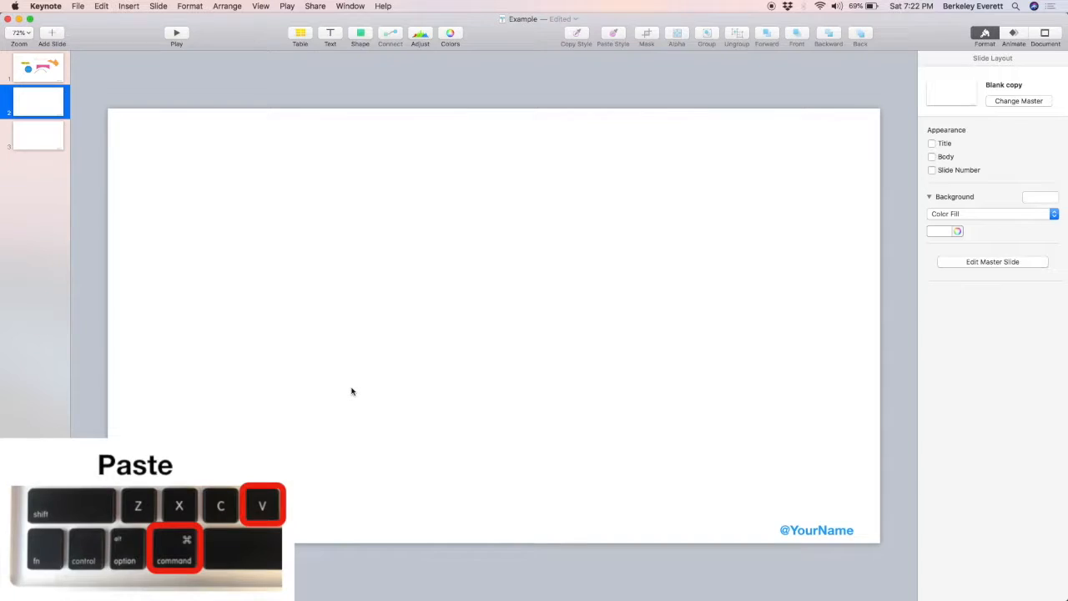
key("super+v")
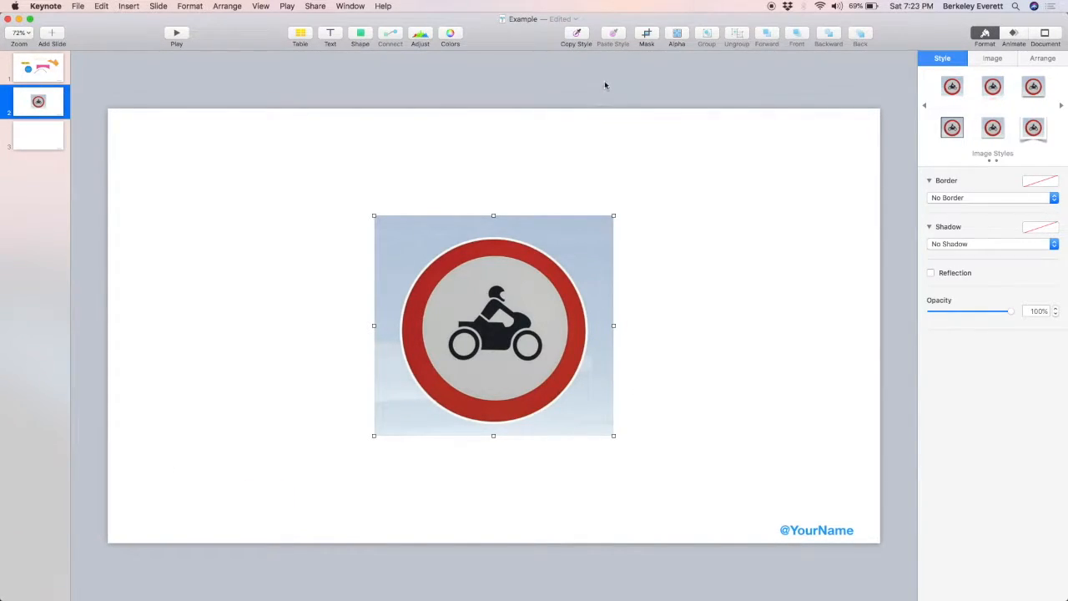
Try masking off the upper part of the motorcycle sign image and undo the crop
left_click(645, 37)
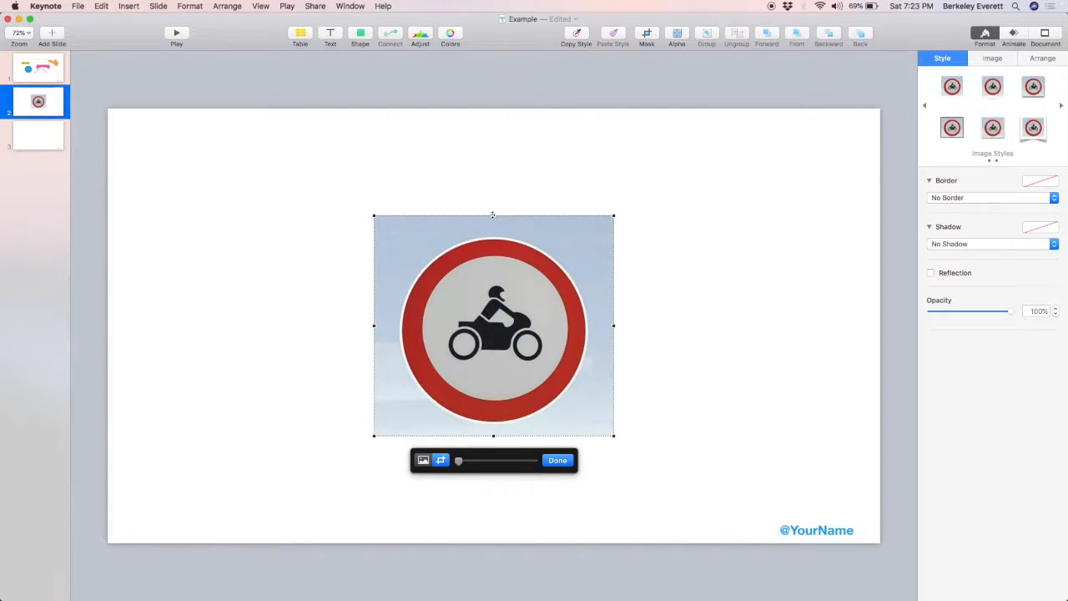
left_click_drag(492, 216, 493, 298)
left_click(558, 460)
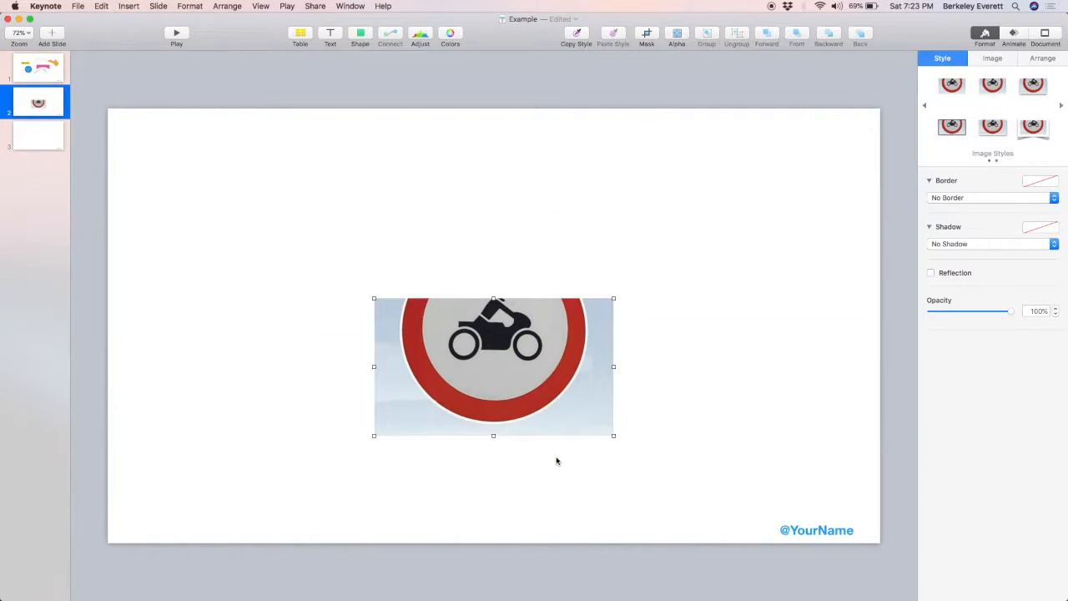
left_click(579, 471)
key("super+z")
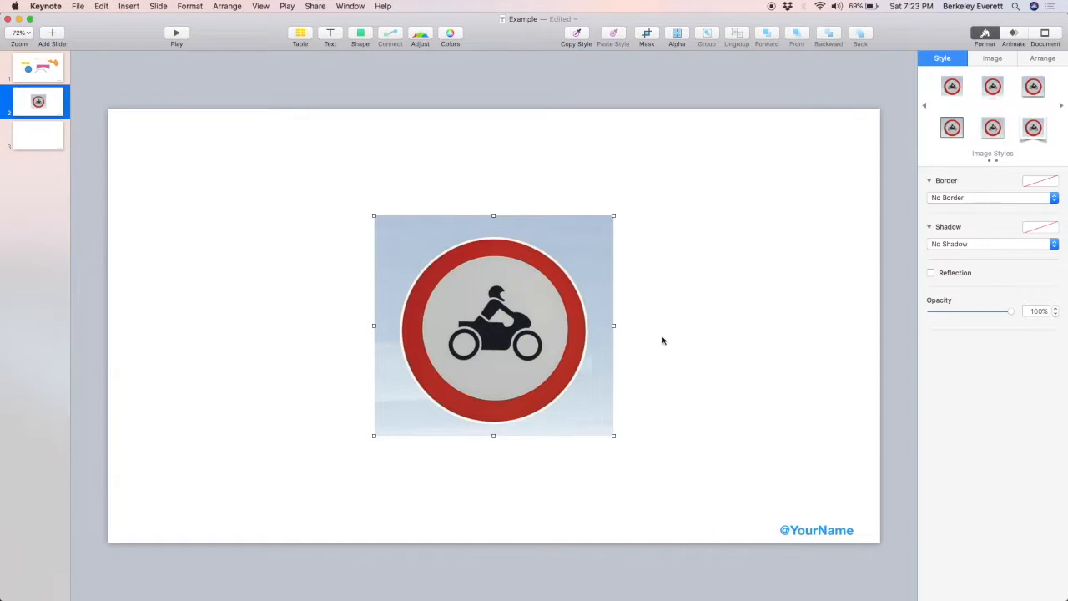
left_click(663, 346)
Try cropping the image closer around the sign from two opposite corners and undo the mask
left_click(582, 221)
double_click(576, 230)
left_click_drag(614, 216, 589, 235)
left_click_drag(374, 435, 394, 424)
left_click(558, 461)
key("super+z")
left_click(665, 333)
Make the blue sky background around the motorcycle sign transparent with Instant Alpha
left_click(590, 265)
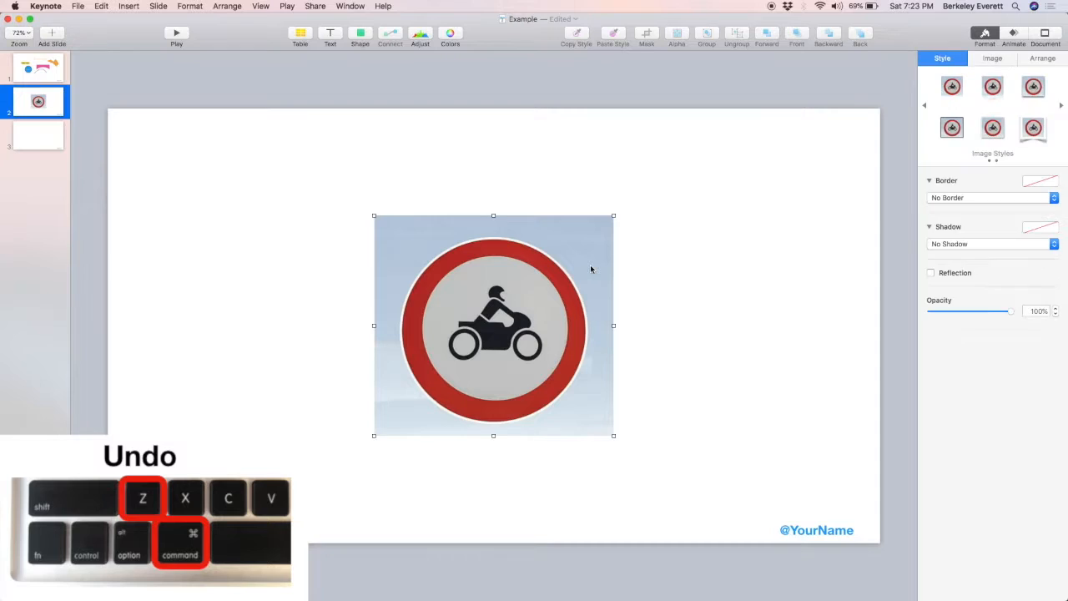
left_click(677, 34)
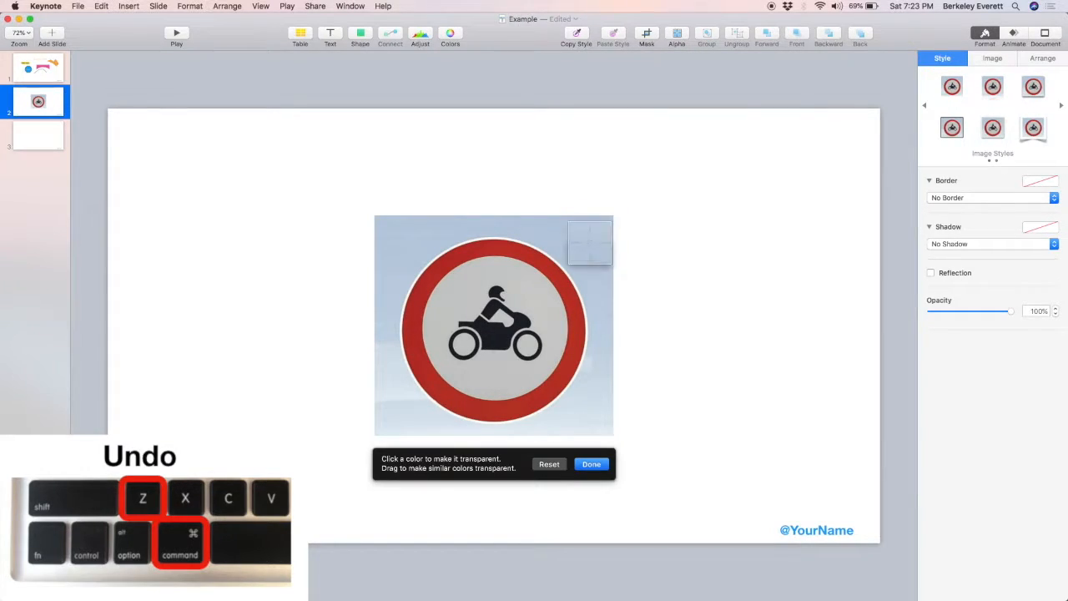
left_click_drag(584, 252, 610, 210)
left_click(591, 465)
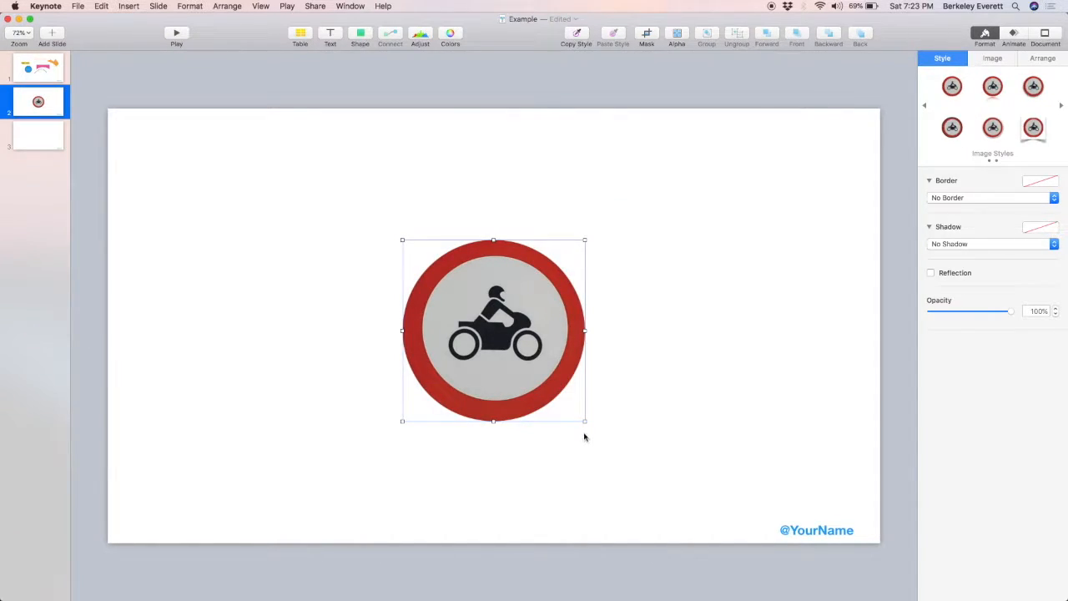
mouse_move(584, 422)
left_mouse_down()
mouse_move(668, 475)
mouse_move(585, 421)
left_mouse_up()
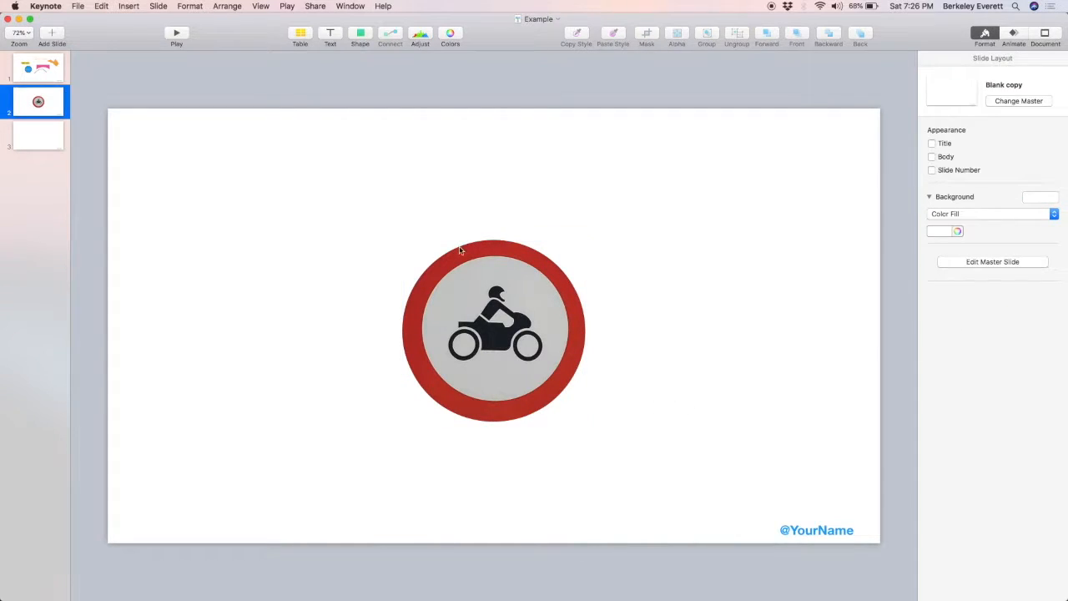
Insert a basic circle on slide 3 and shrink it to a small dot
left_click(53, 133)
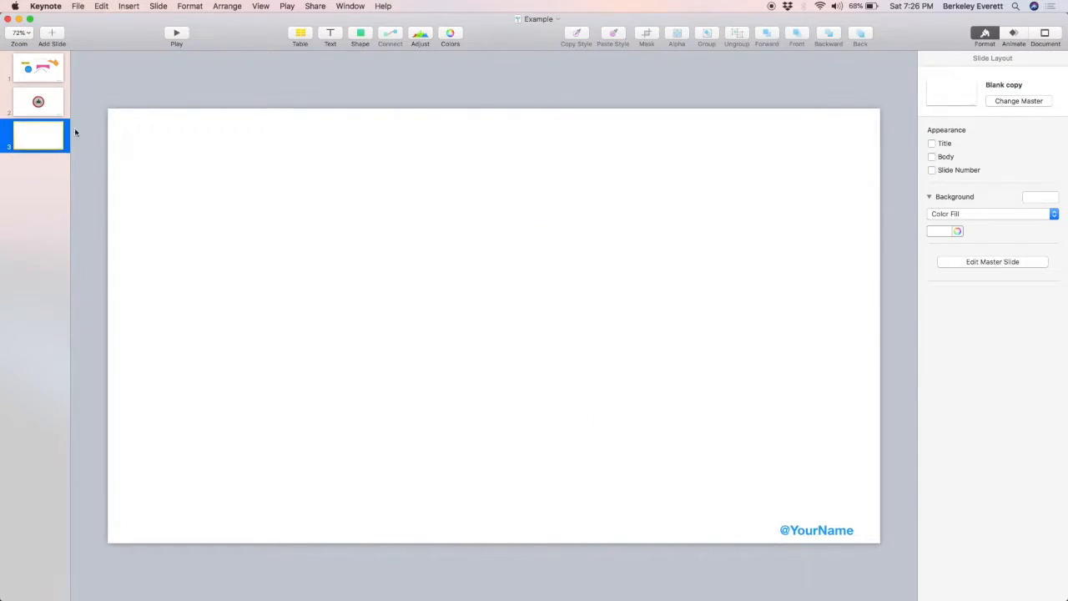
left_click(358, 33)
left_click(447, 123)
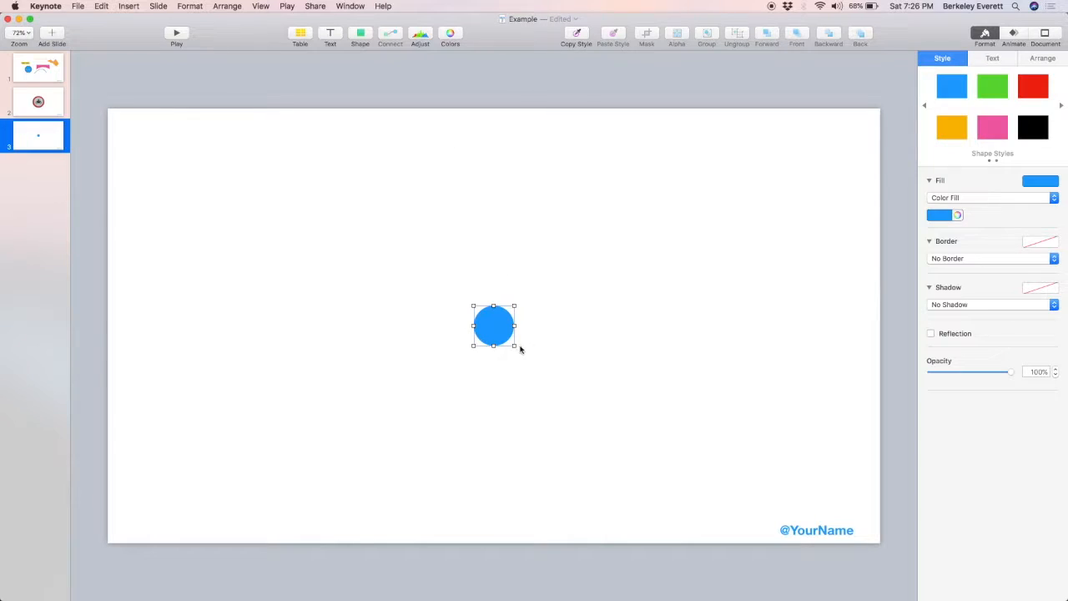
left_click_drag(515, 346, 489, 326)
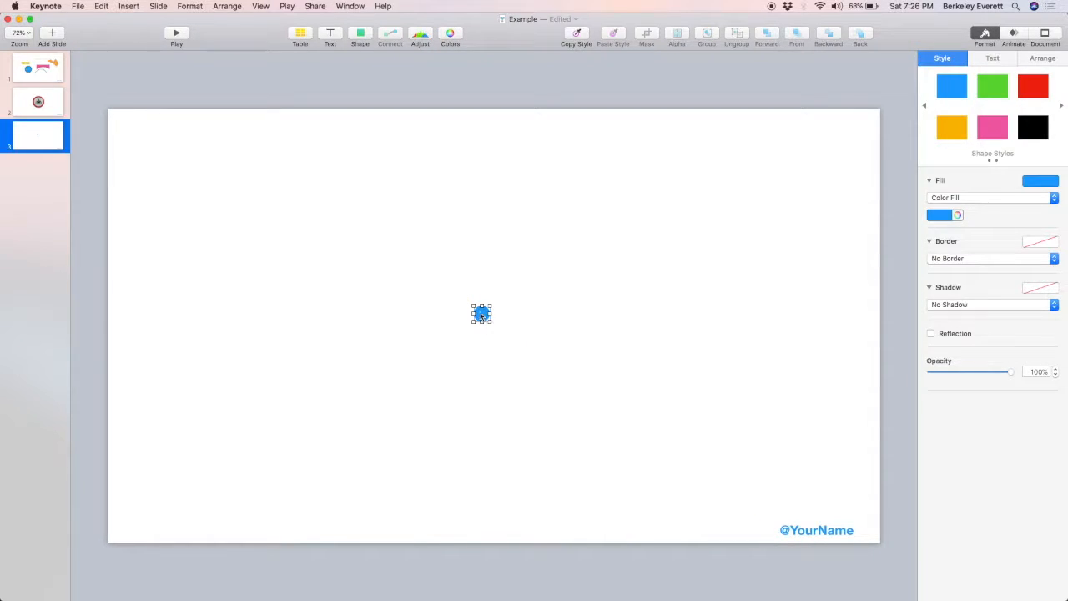
Turn off Auto-Center for the slide's zoom
scroll(481, 316, "up", 5)
scroll(481, 315, "down", 5)
scroll(481, 314, "down", 1)
left_click(21, 34)
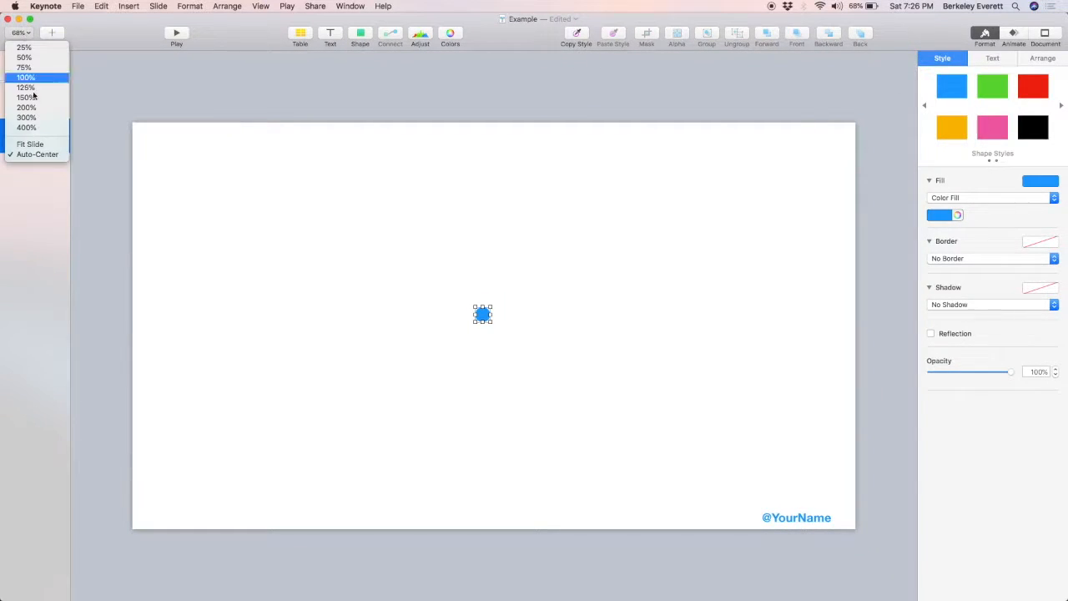
left_click(46, 155)
Move the small blue circle to the upper-left area of slide 3
left_click_drag(482, 314, 254, 223)
scroll(257, 225, "up", 5)
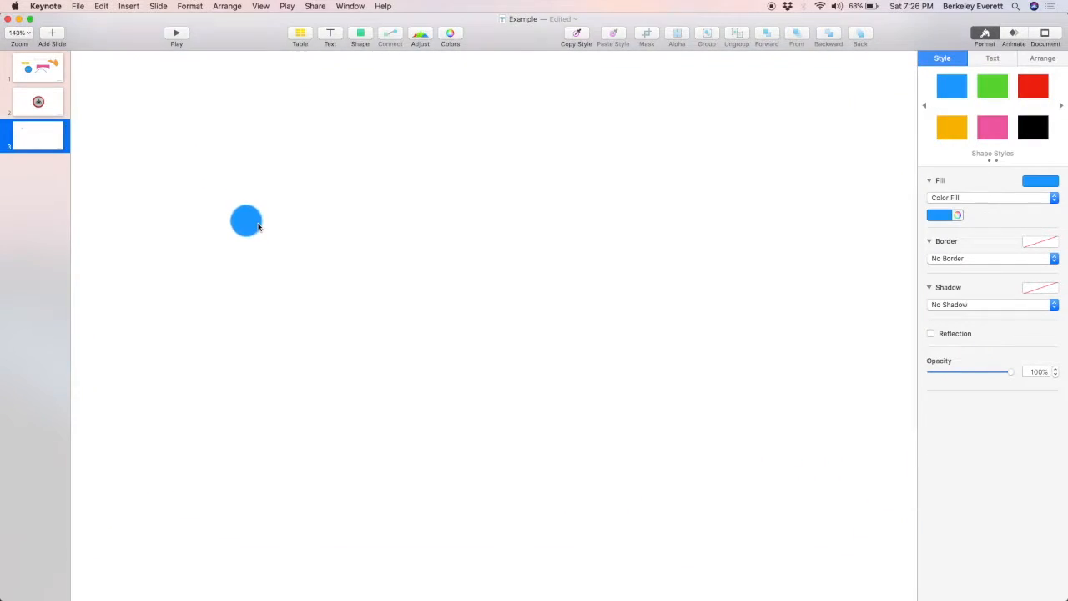
scroll(262, 253, "left", 5)
scroll(262, 253, "up", 2)
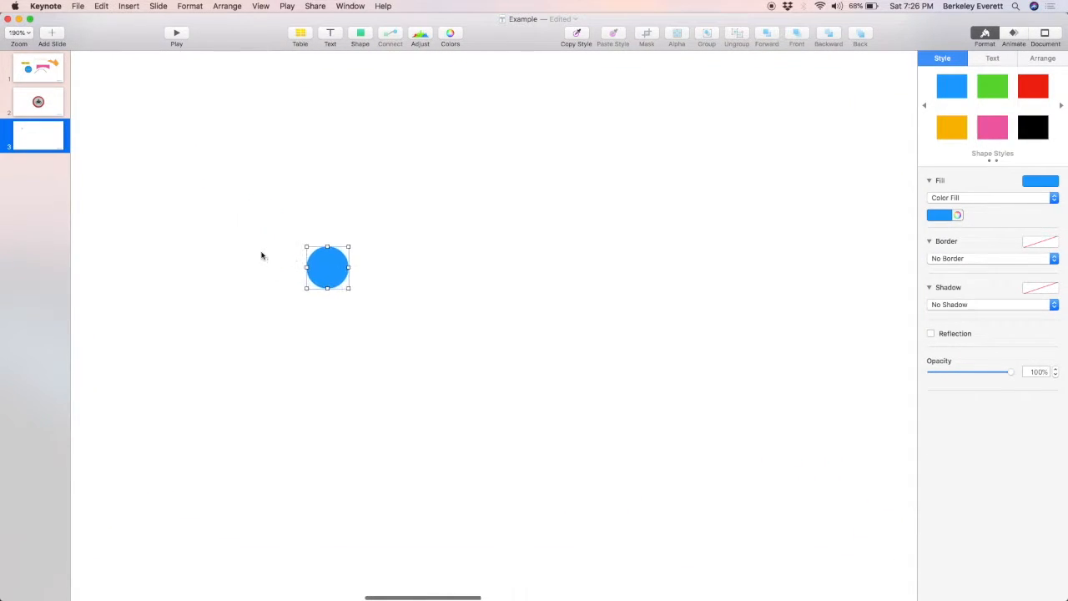
scroll(262, 254, "down", 3)
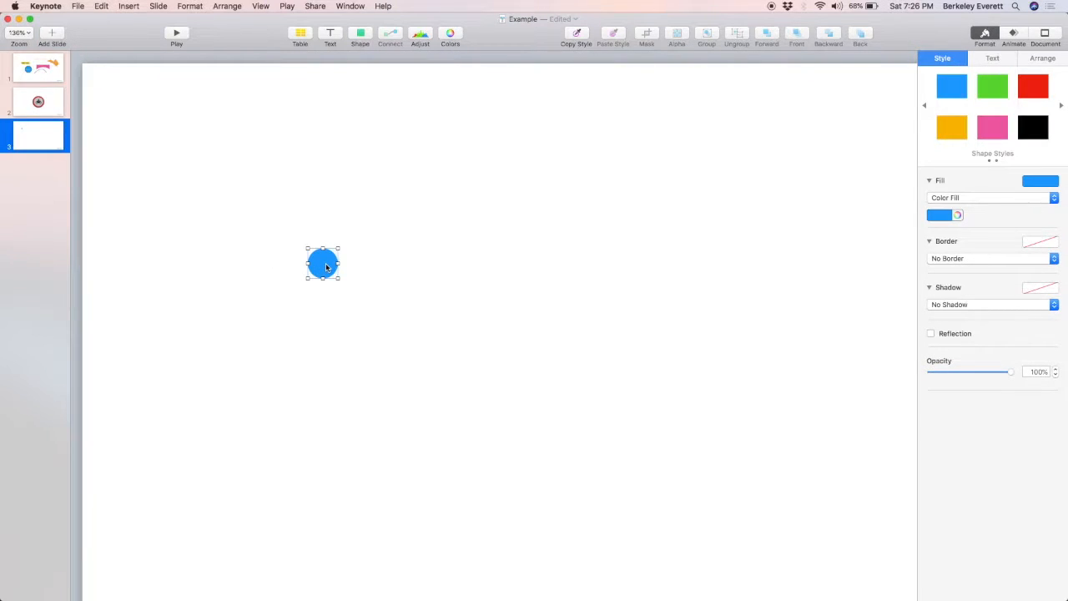
Copy and paste the circle with the duplicate beside the original, and delete the duplicate
key("super+c")
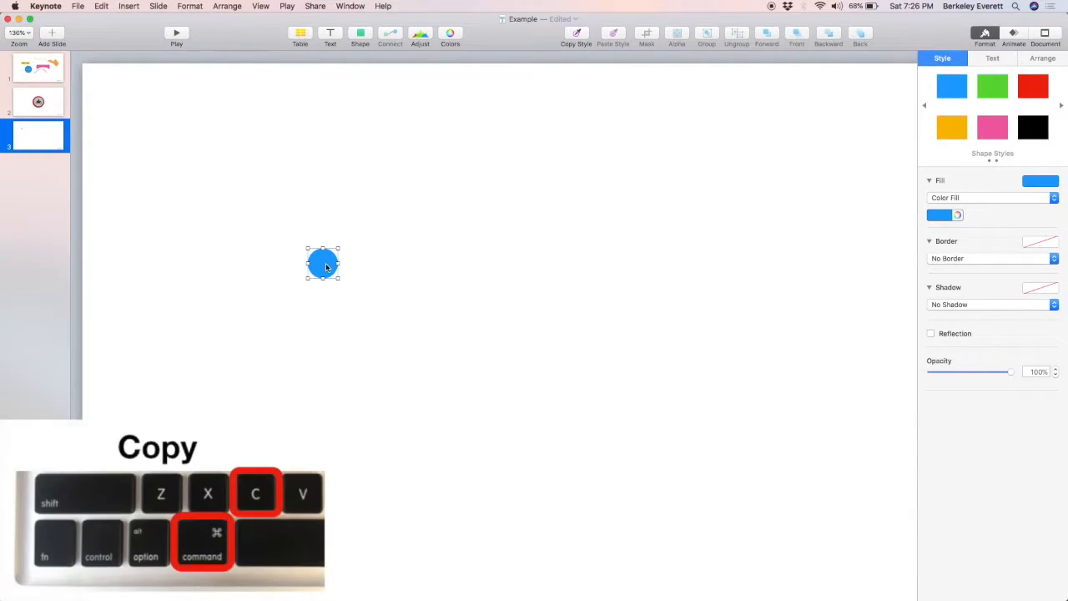
left_click_drag(326, 267, 364, 267)
key("super+v")
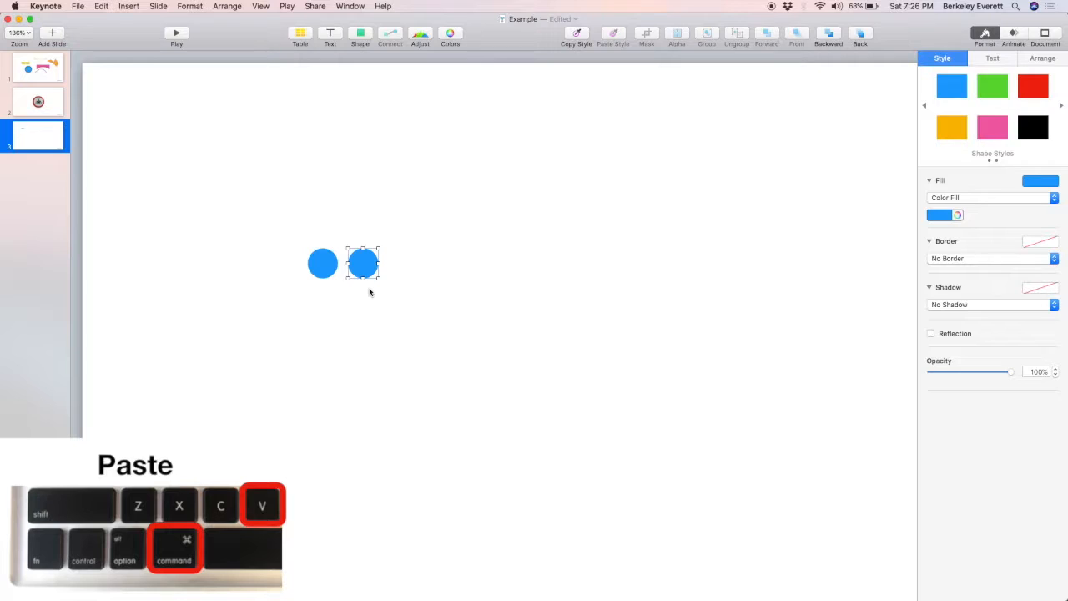
key("Delete")
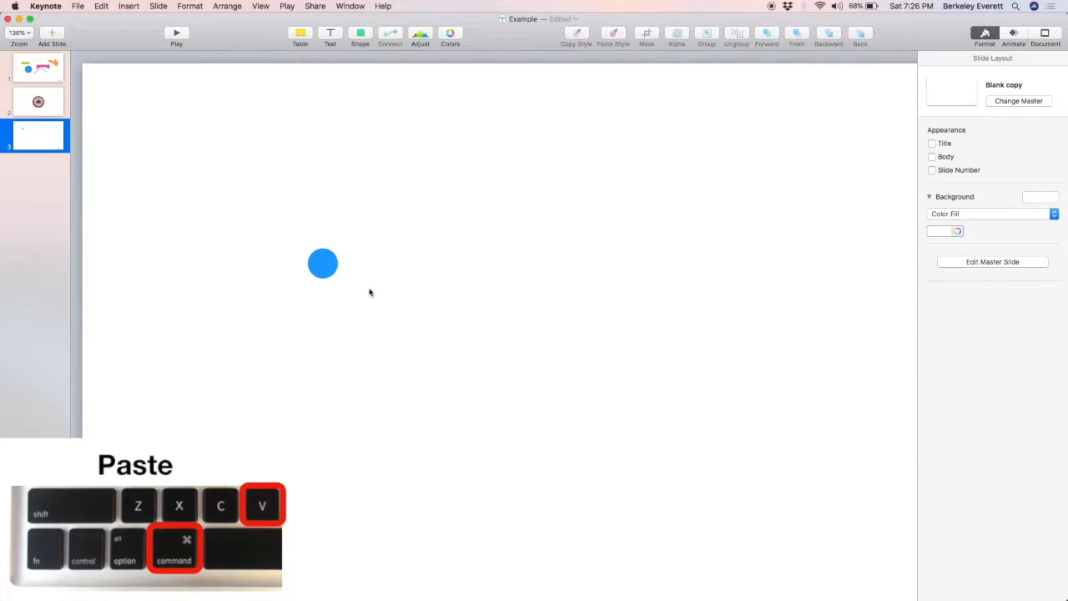
Duplicate the circle twice to its right to form an evenly spaced row of three
left_click(327, 265)
left_click_drag(326, 266, 420, 265)
left_click(424, 313)
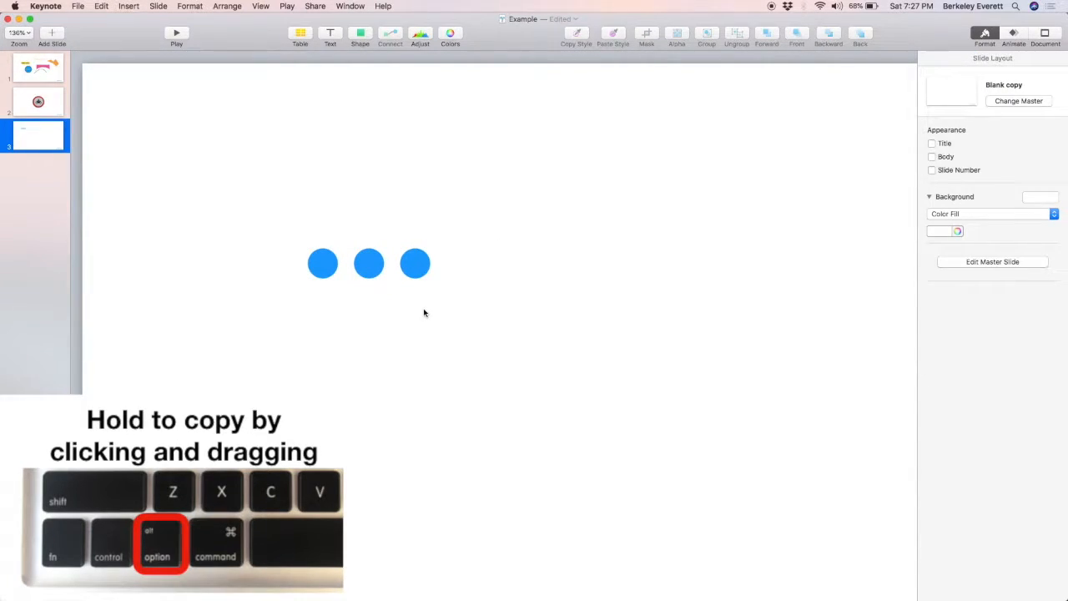
Duplicate the row of three circles twice downward into a three-by-three grid, and delete the two added rows
left_click_drag(285, 207, 429, 278)
left_click(414, 270)
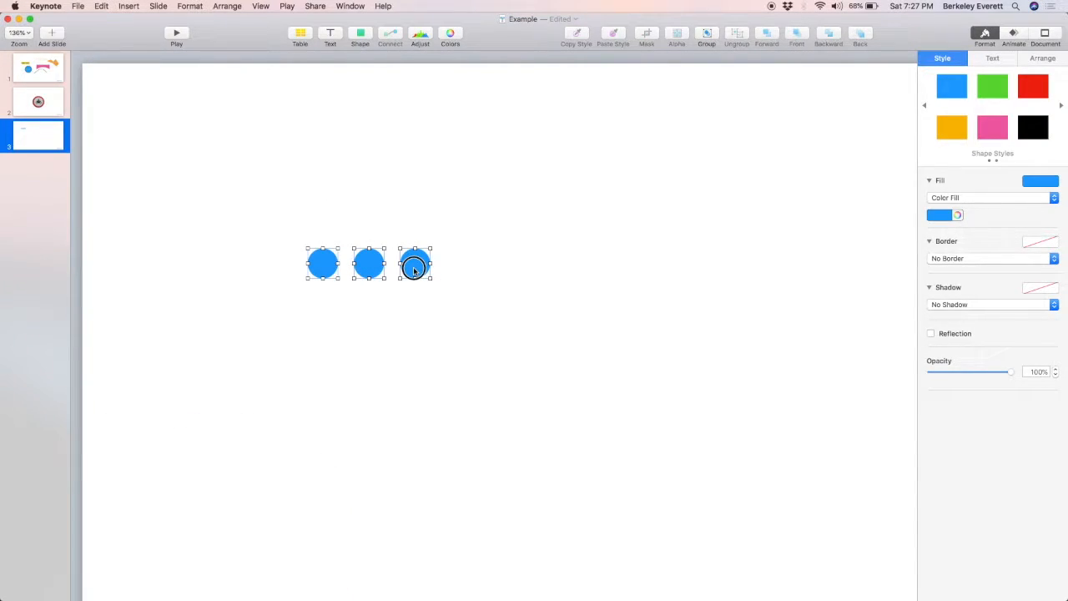
left_click_drag(414, 269, 420, 351)
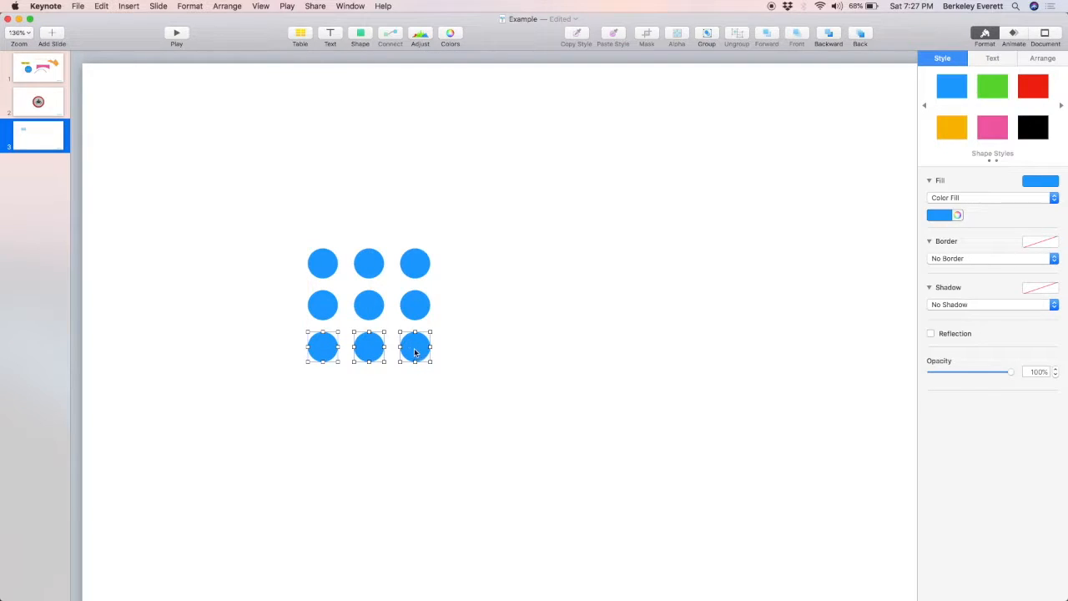
left_click(280, 255)
left_click_drag(273, 291, 466, 379)
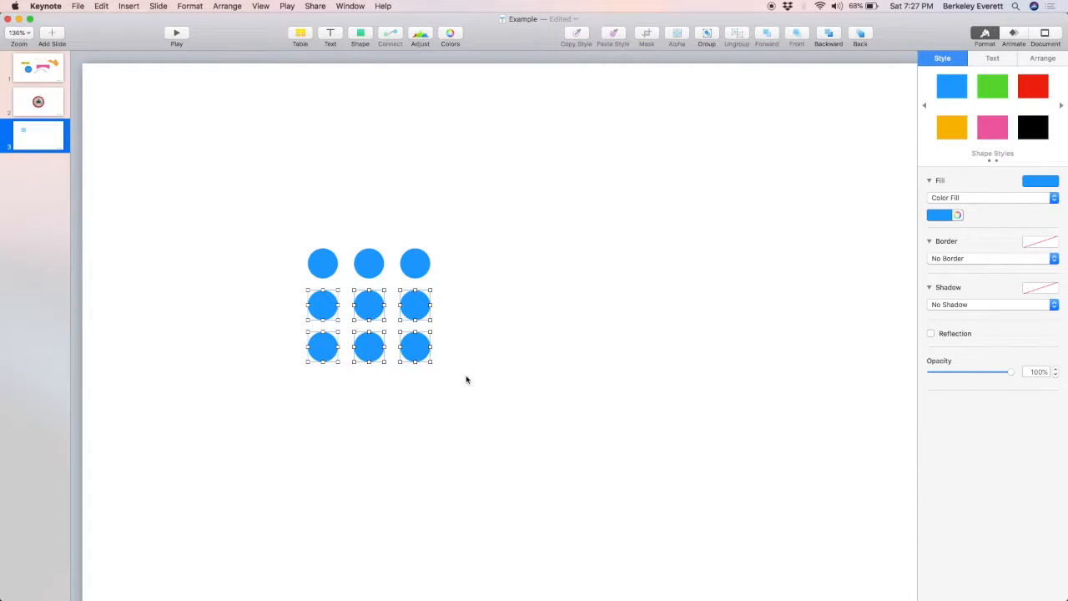
key("Delete")
Extend the row to eight evenly spaced circles by duplicating circles to the right, three and then two
left_click_drag(289, 209, 434, 290)
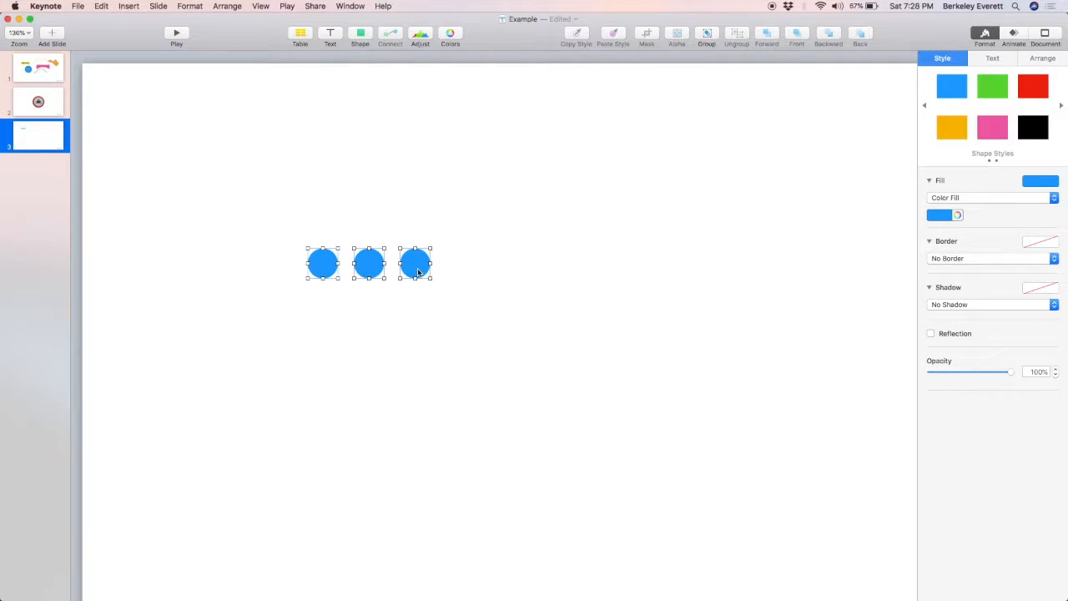
left_click_drag(418, 272, 560, 298)
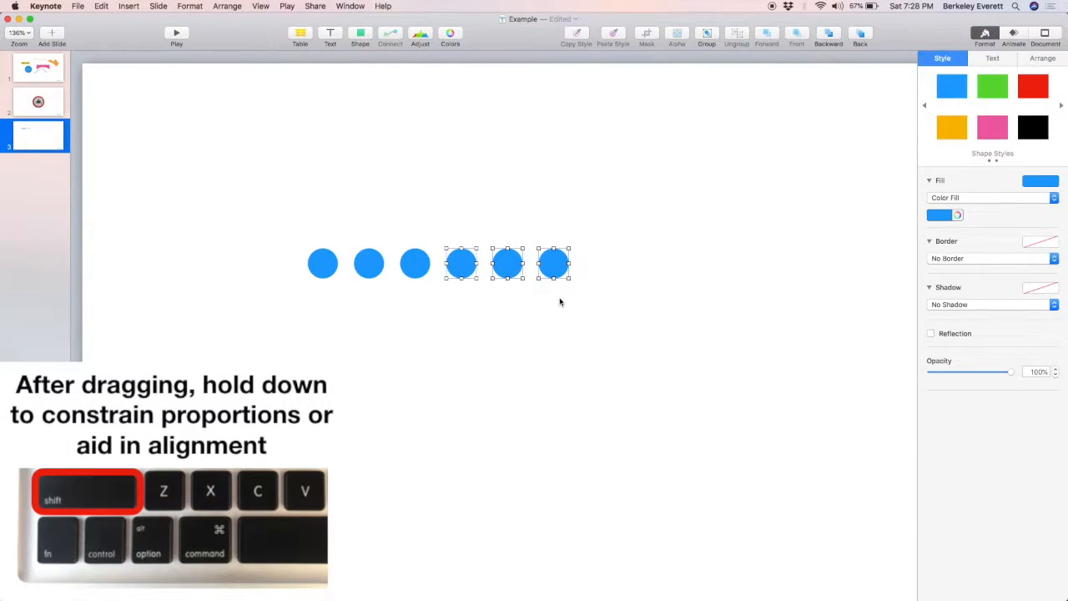
left_click(561, 305)
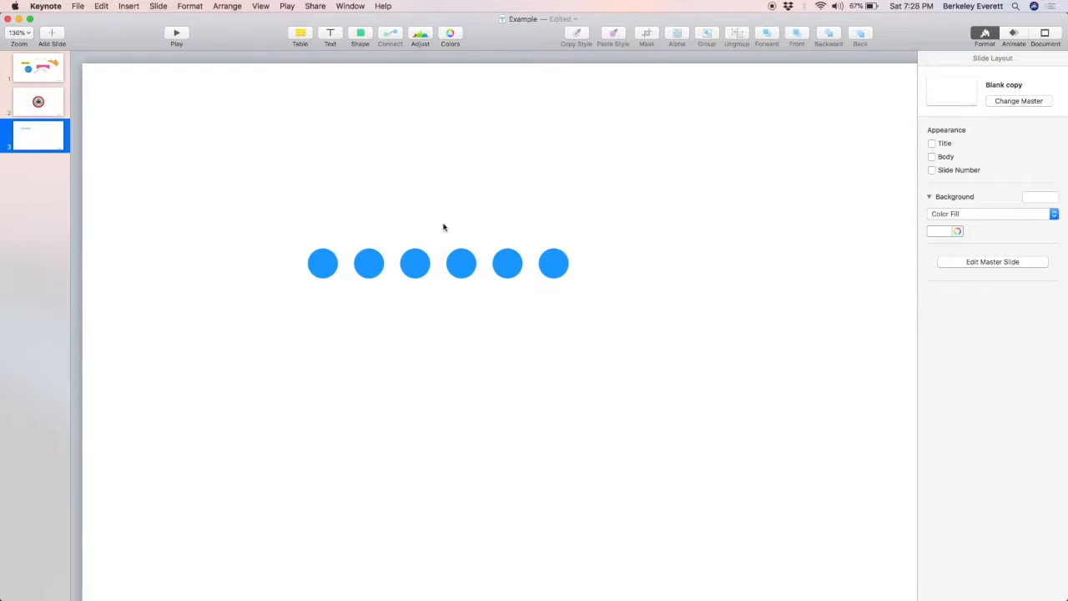
left_click_drag(496, 226, 647, 267)
left_click(393, 208)
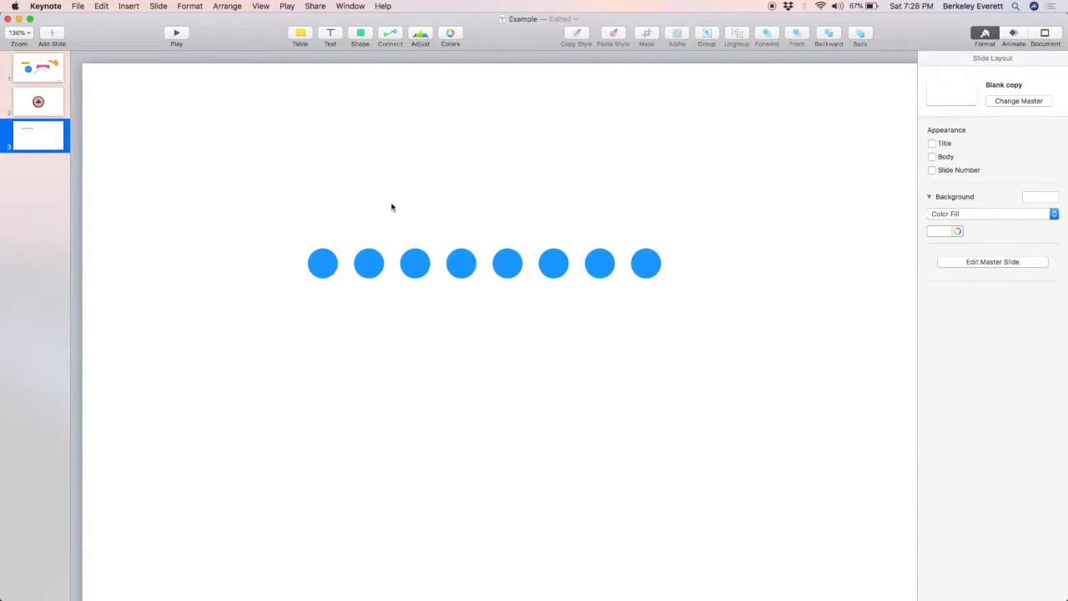
Distribute the eight circles along the row and group them into one object
left_click_drag(296, 202, 676, 301)
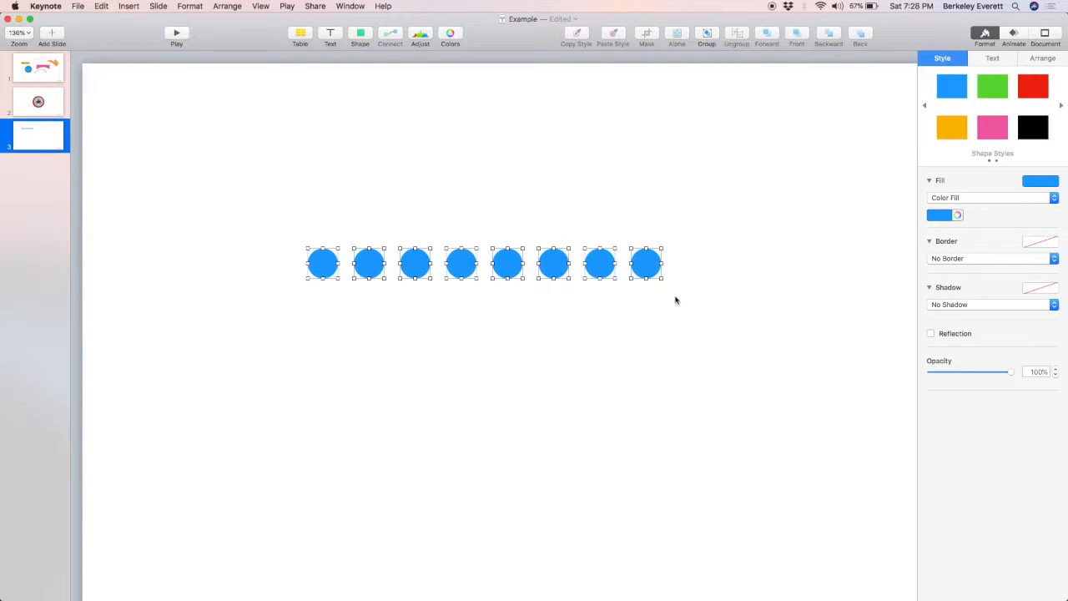
left_click(1039, 59)
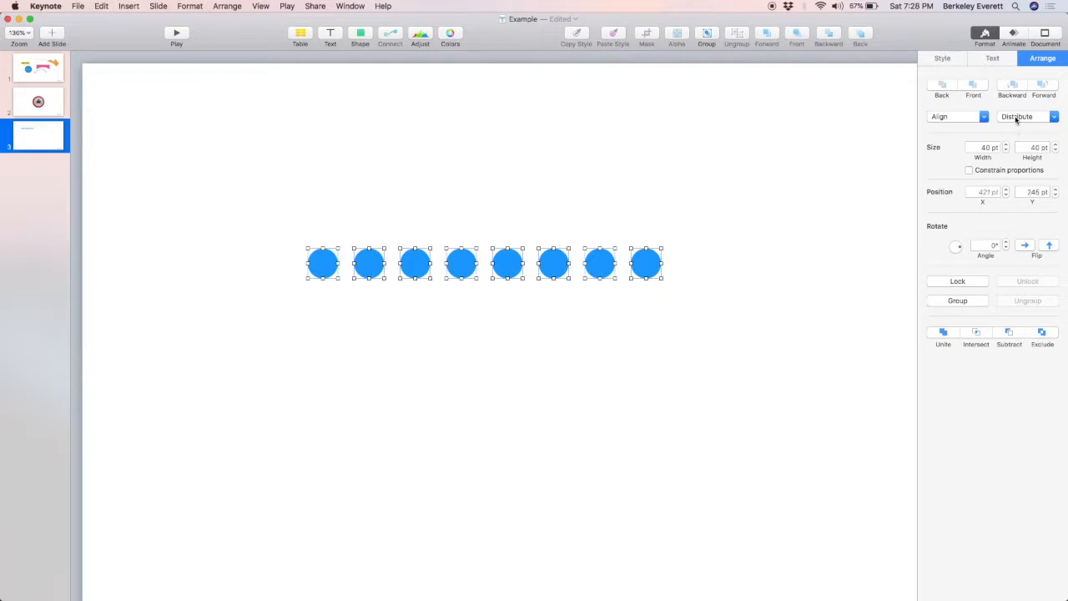
left_click(1017, 118)
left_click(1017, 129)
left_click(671, 315)
left_click_drag(273, 225, 659, 297)
left_click(707, 35)
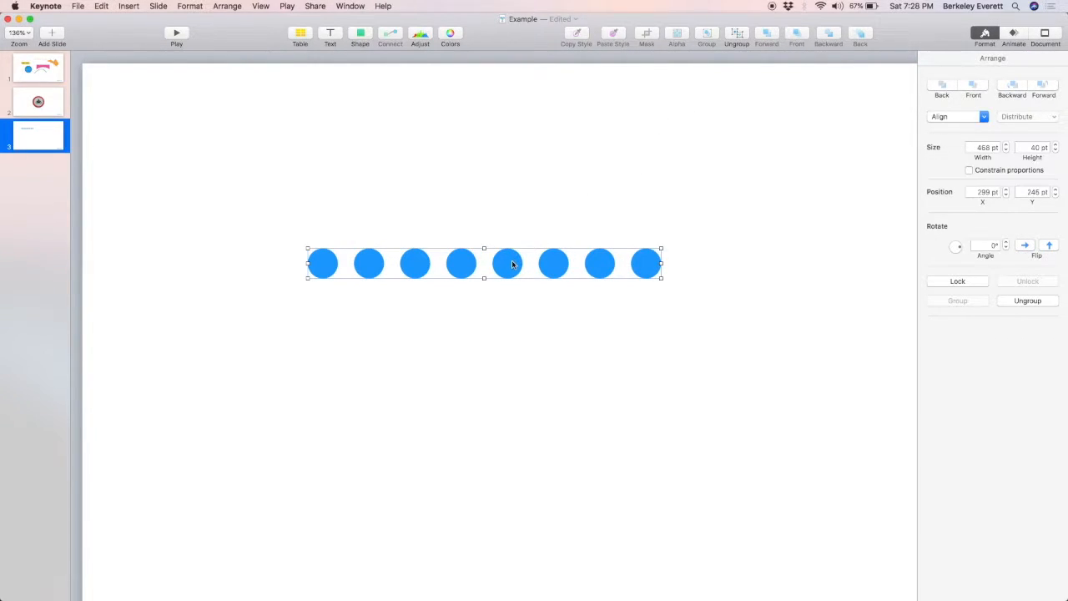
Duplicate the grouped row, rotate the copy to 270°, and place it as a vertical column beside the row's first circle
left_click_drag(512, 264, 511, 351)
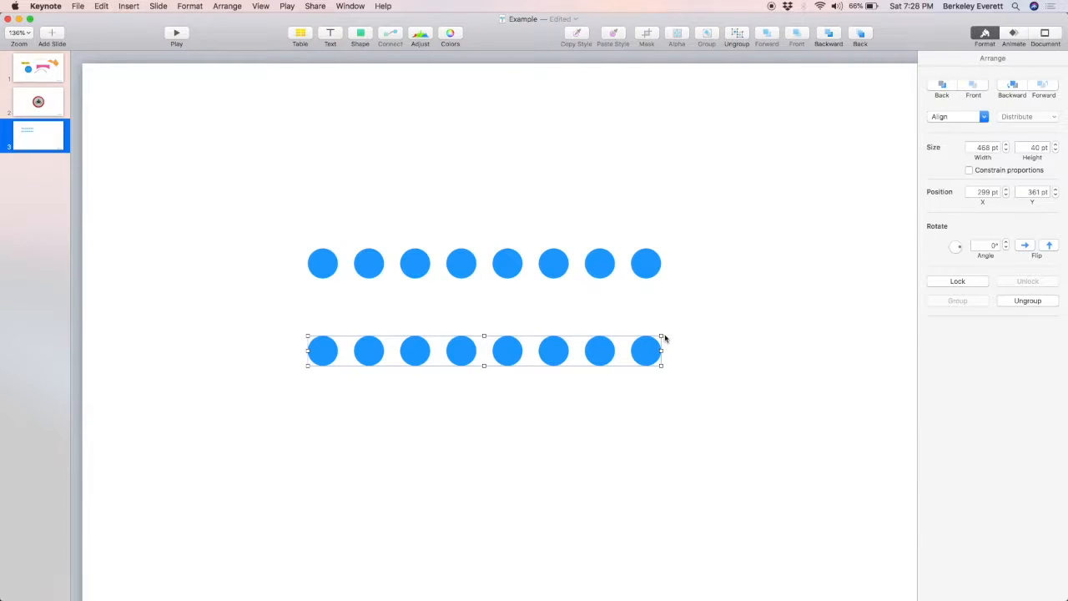
left_click_drag(661, 336, 278, 552)
Try a duplicate of the horizontal row level with the column's second circle, and delete it
left_click(327, 268)
left_click_drag(326, 268, 323, 314)
key("Delete")
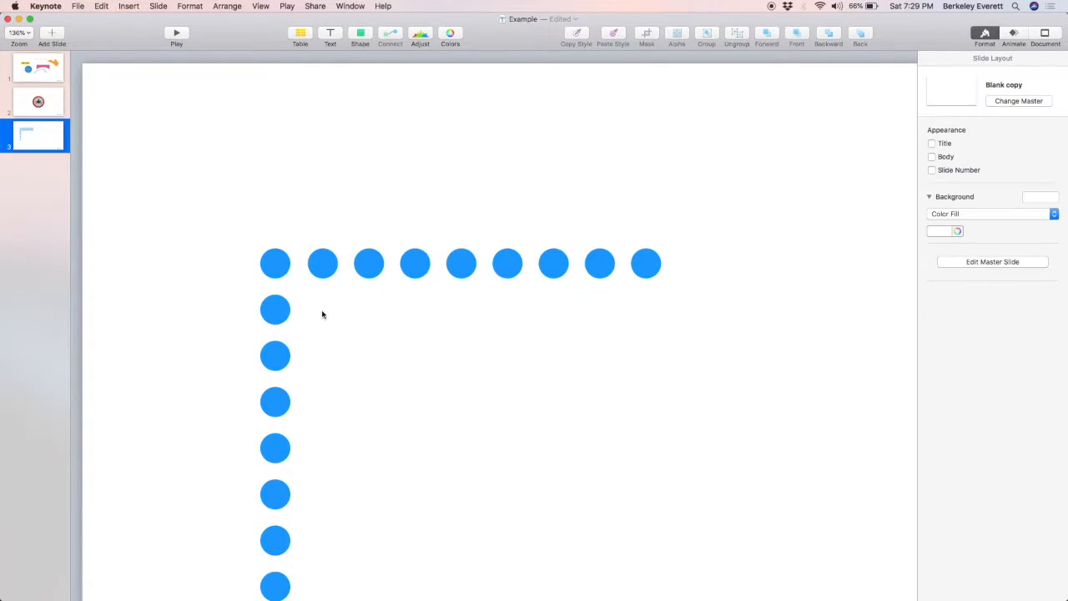
Ungroup the vertical column and apply the red shape style to its circles
right_click(277, 312)
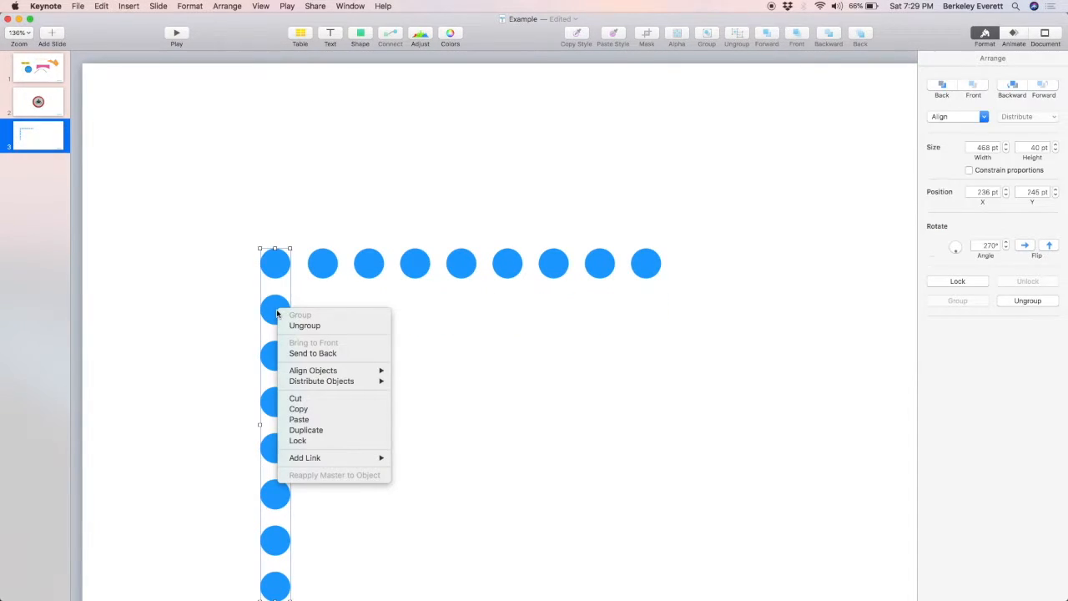
left_click(302, 302)
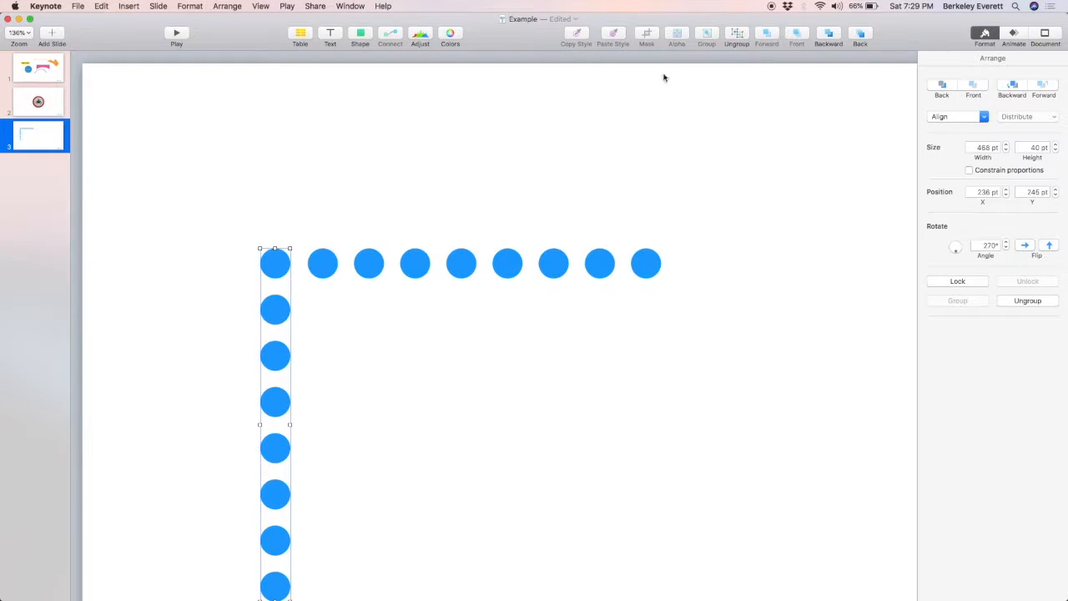
left_click(727, 39)
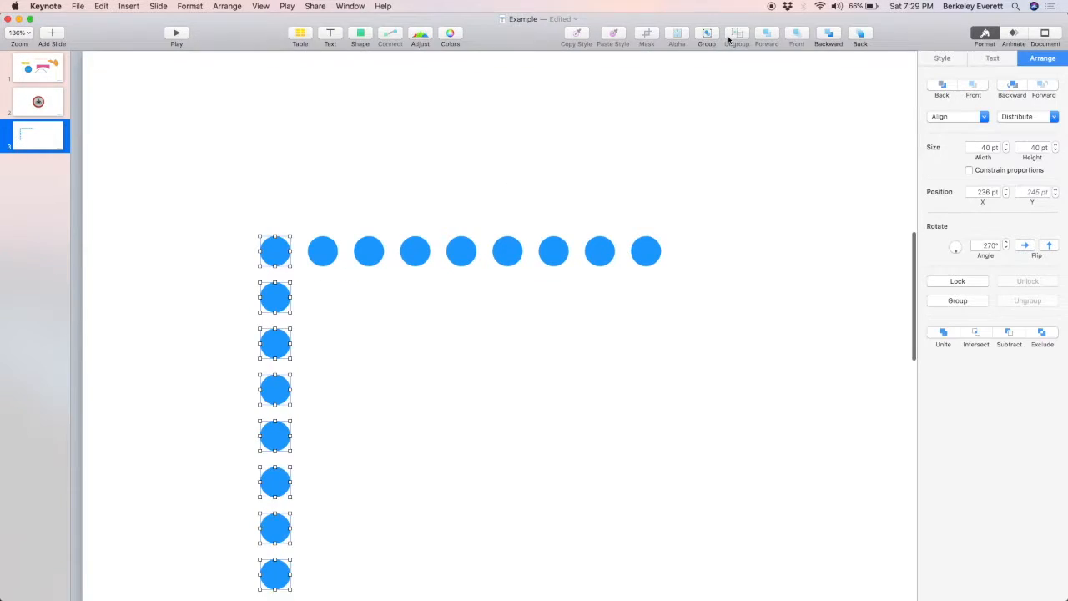
left_click(363, 314)
left_click_drag(233, 203, 298, 582)
left_click(943, 58)
left_click(1028, 87)
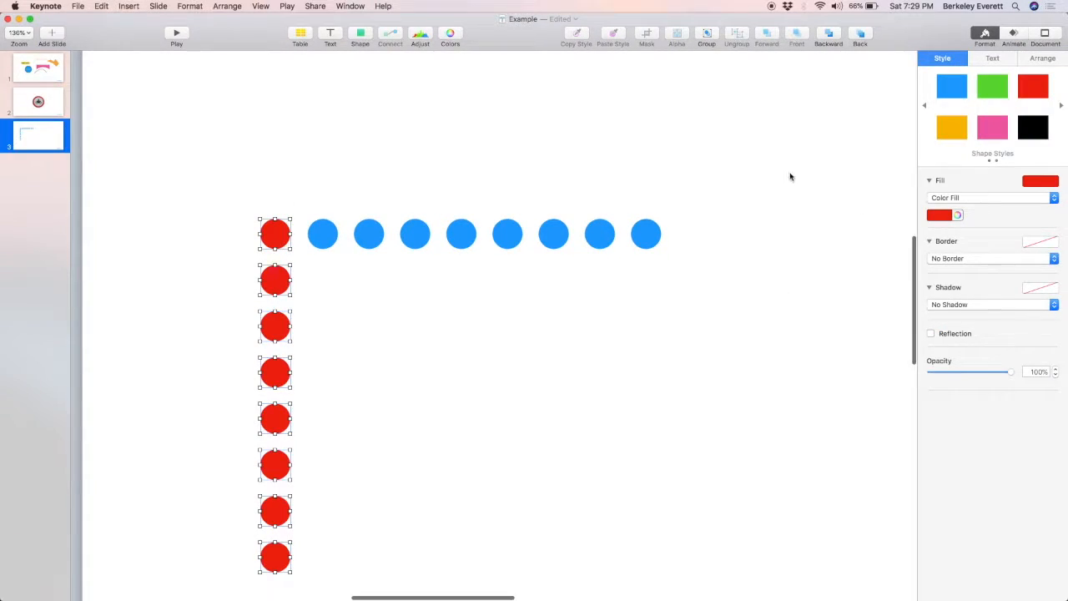
Duplicate the blue row downward, aligned with each red circle, to build an eight-by-eight grid
left_click(358, 336)
left_click(367, 239)
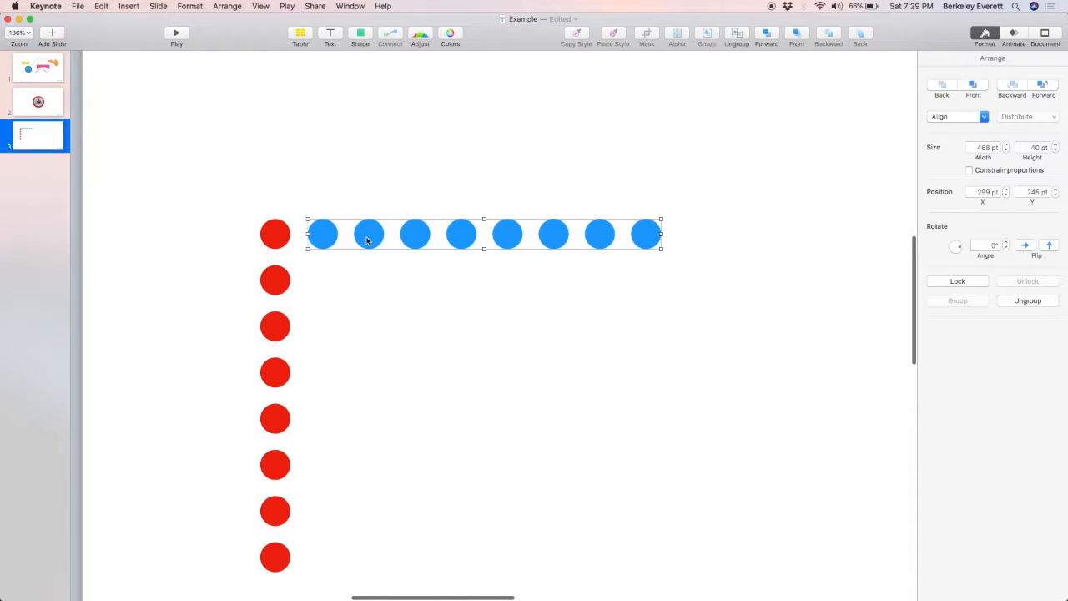
left_click_drag(367, 240, 367, 555)
Delete the red guide column beside the blue grid
left_click(224, 421)
scroll(224, 421, "down", 5)
left_click_drag(222, 274, 255, 525)
key("Delete")
Group the eight blue rows into one grid and place a duplicate of it level on the slide's right half
left_click_drag(343, 244, 384, 527)
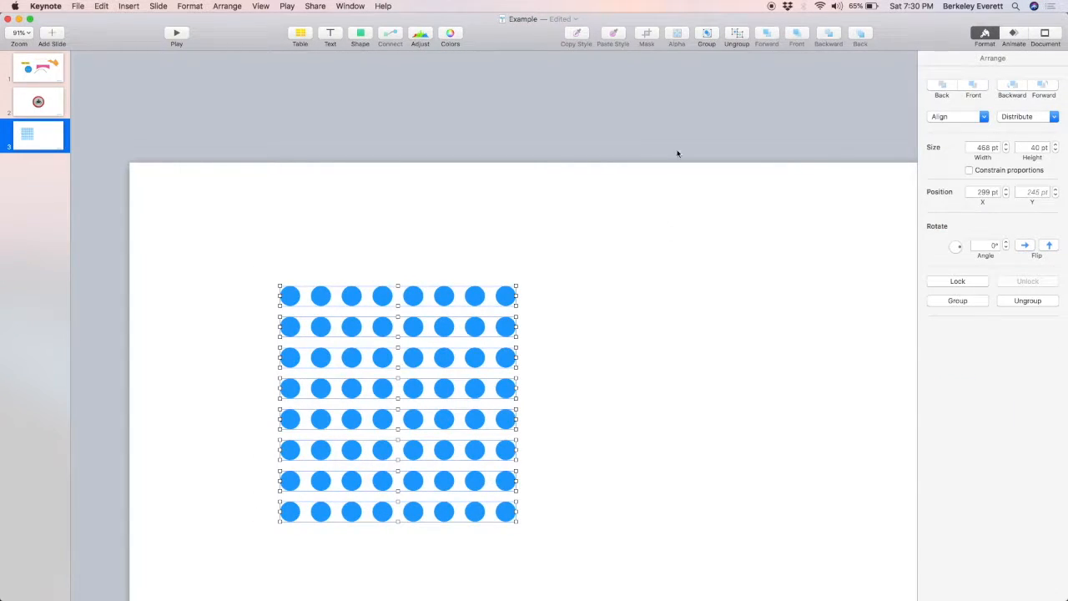
left_click(706, 33)
scroll(552, 406, "down", 2)
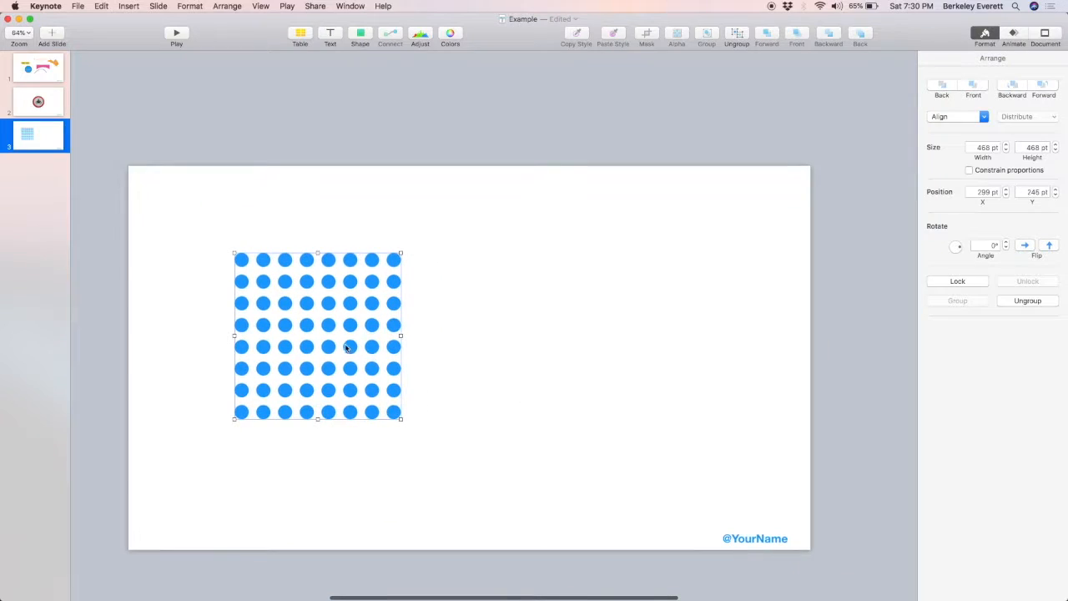
left_click_drag(351, 348, 637, 347)
left_click(488, 351)
Ungroup the original left grid into individual circles
left_click(351, 307)
left_click(737, 33)
left_click(737, 33)
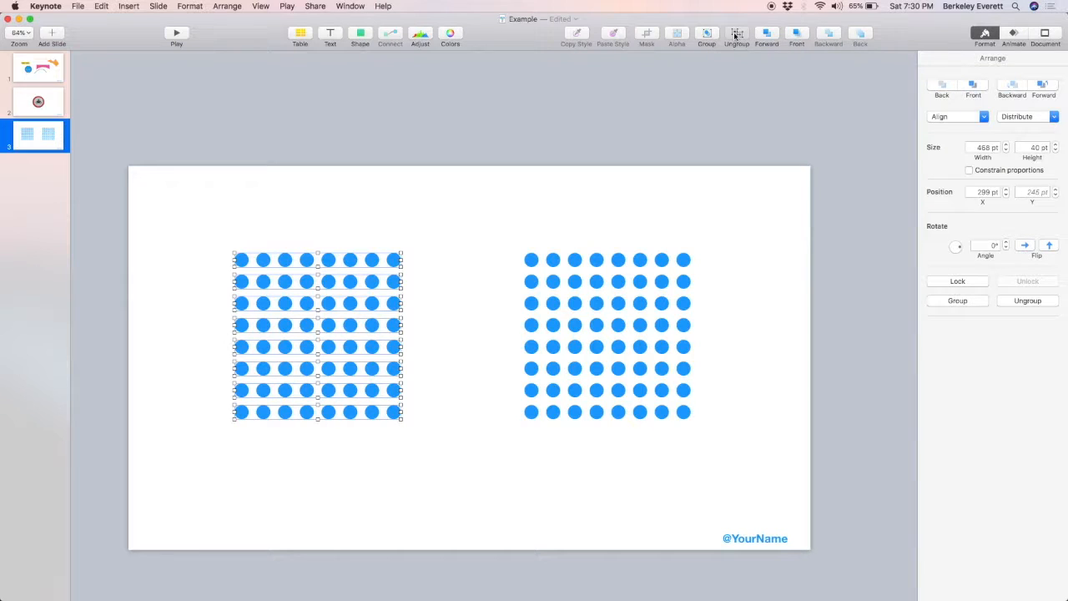
left_click(278, 218)
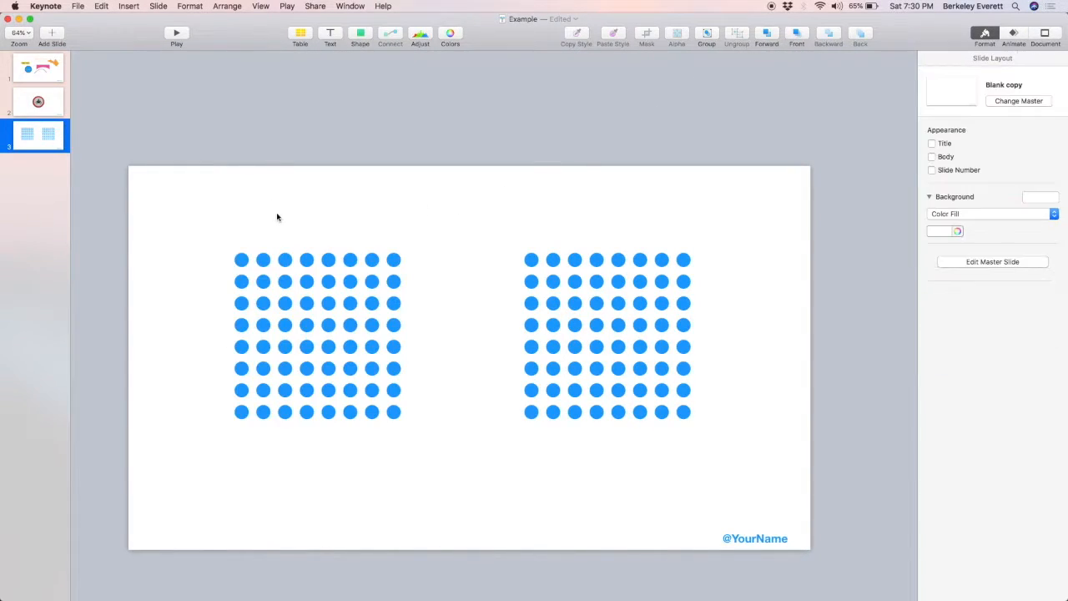
Delete the four circles at the centre of the left grid
scroll(316, 321, "up", 5)
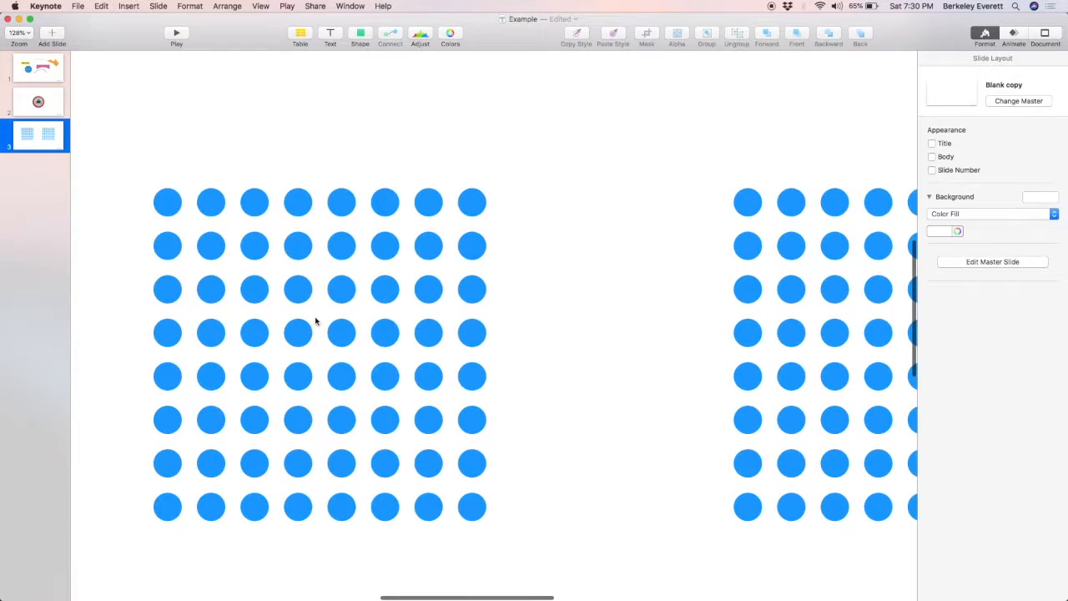
left_click_drag(363, 399, 288, 342)
key("Delete")
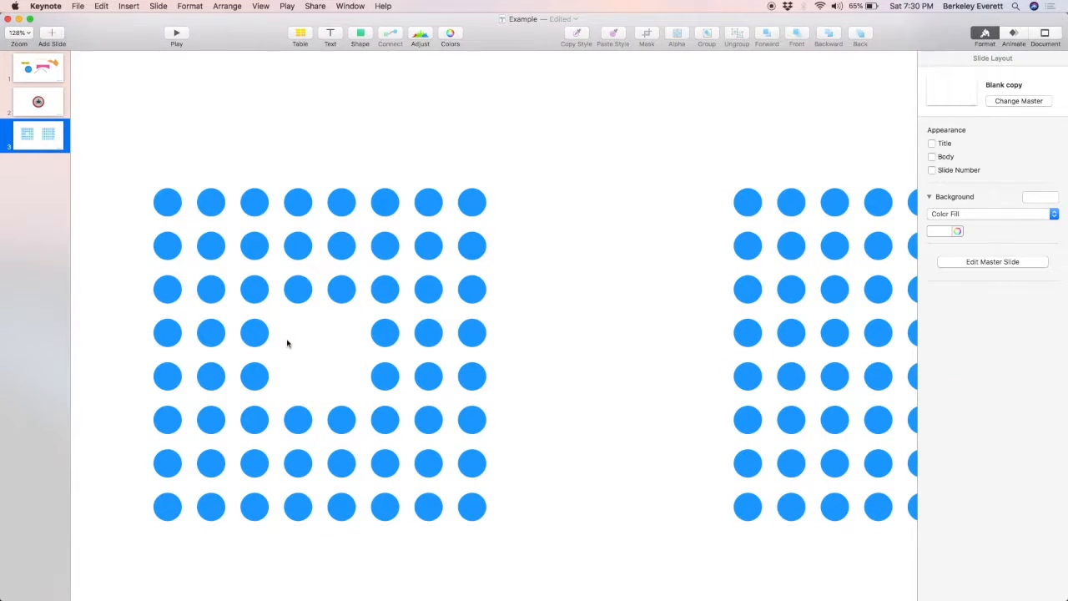
Delete the four circles diagonally inside the corners of the left grid
left_click(427, 461)
left_click(424, 253, "super")
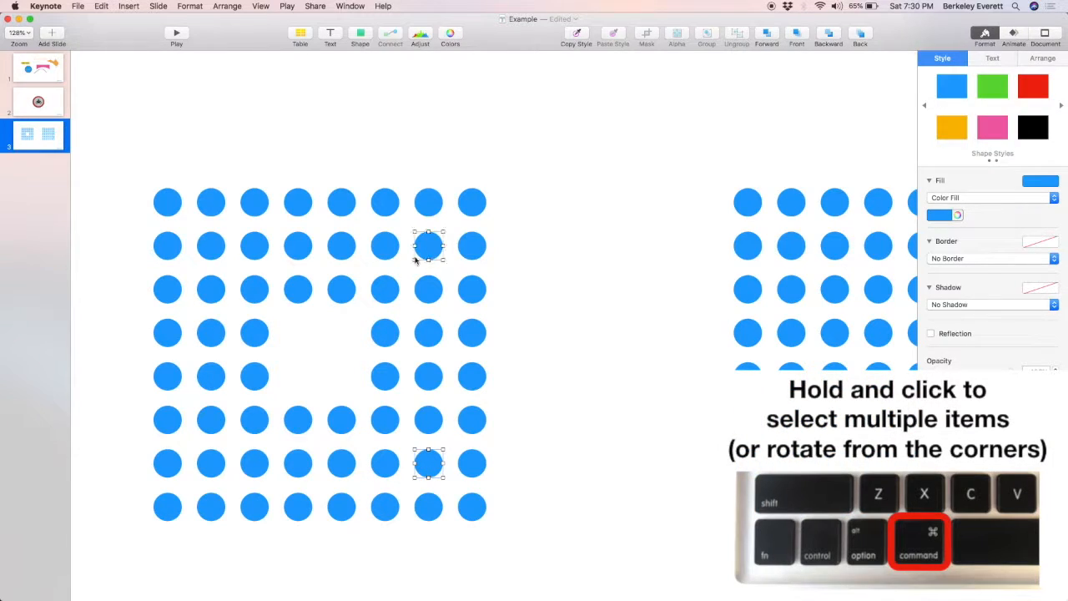
left_click(214, 250, "super")
left_click(209, 470, "super")
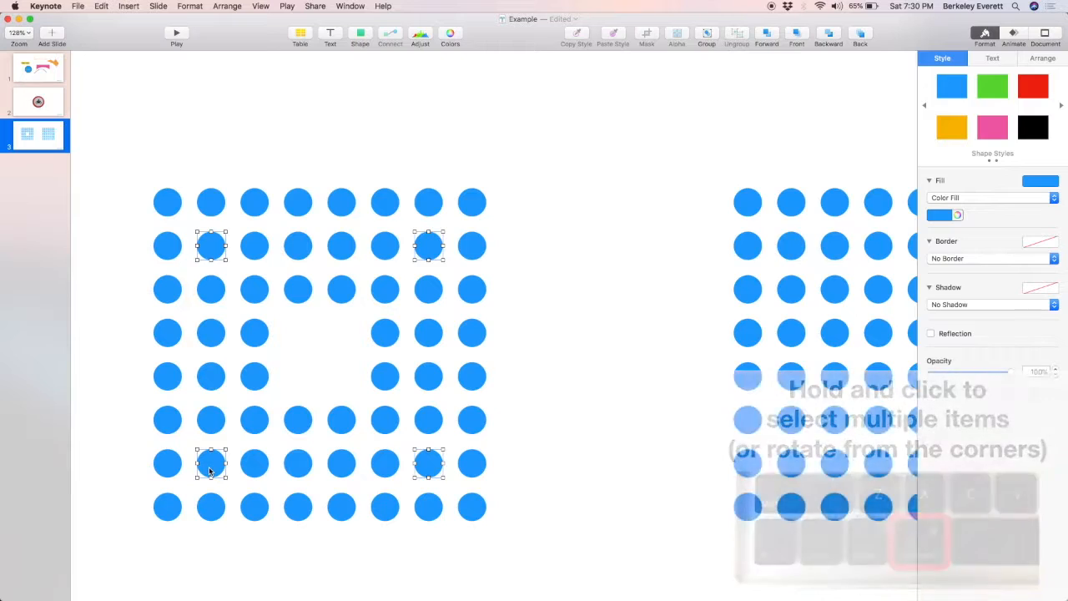
key("Delete")
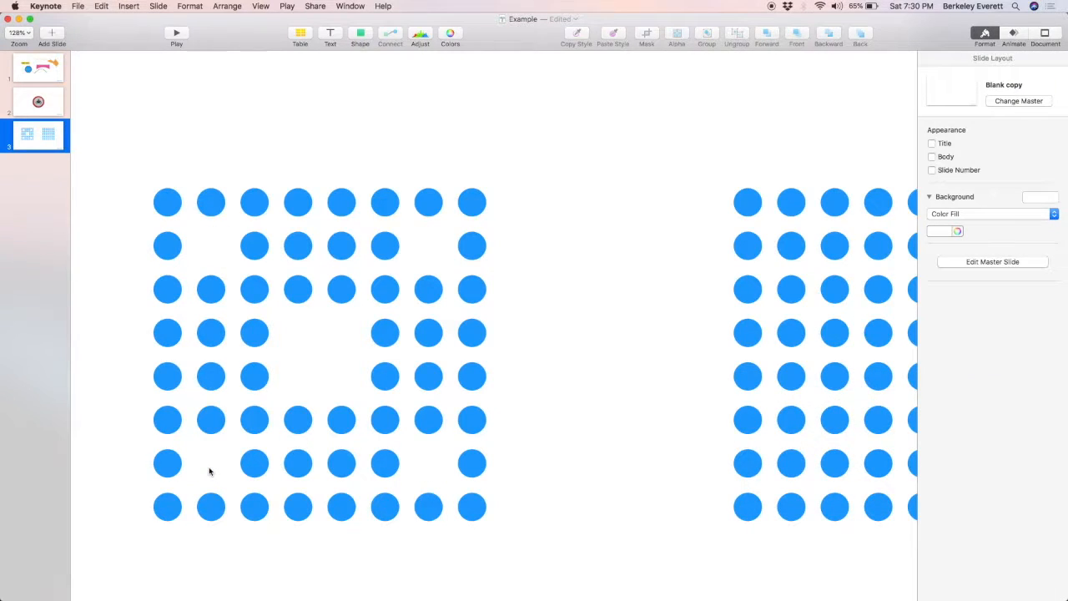
Duplicate slide 3 and delete the patterned left grid from the copy
scroll(210, 471, "down", 5)
left_click(30, 145)
key("super+d")
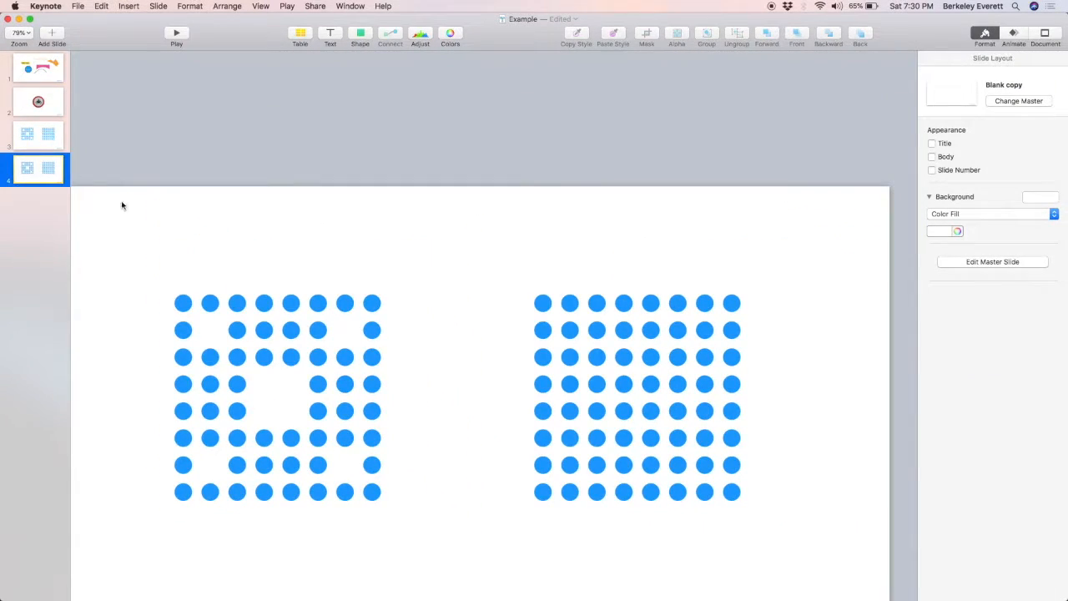
left_click_drag(136, 223, 409, 512)
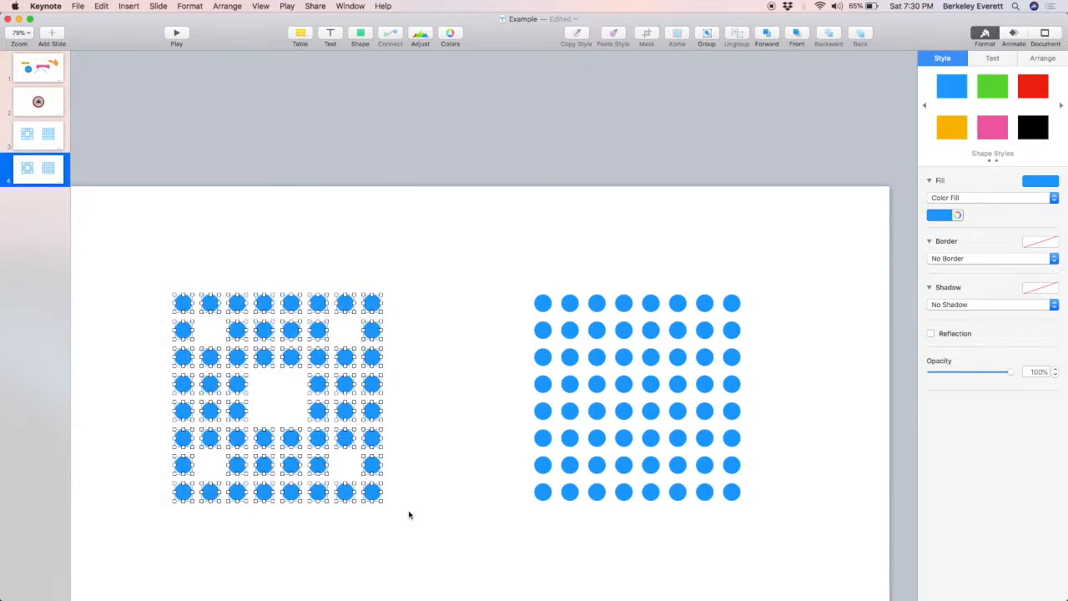
key("Delete")
Move the remaining grid on slide 4 toward the middle and ungroup it into individual circles
left_click_drag(571, 444, 362, 472)
left_click(252, 410)
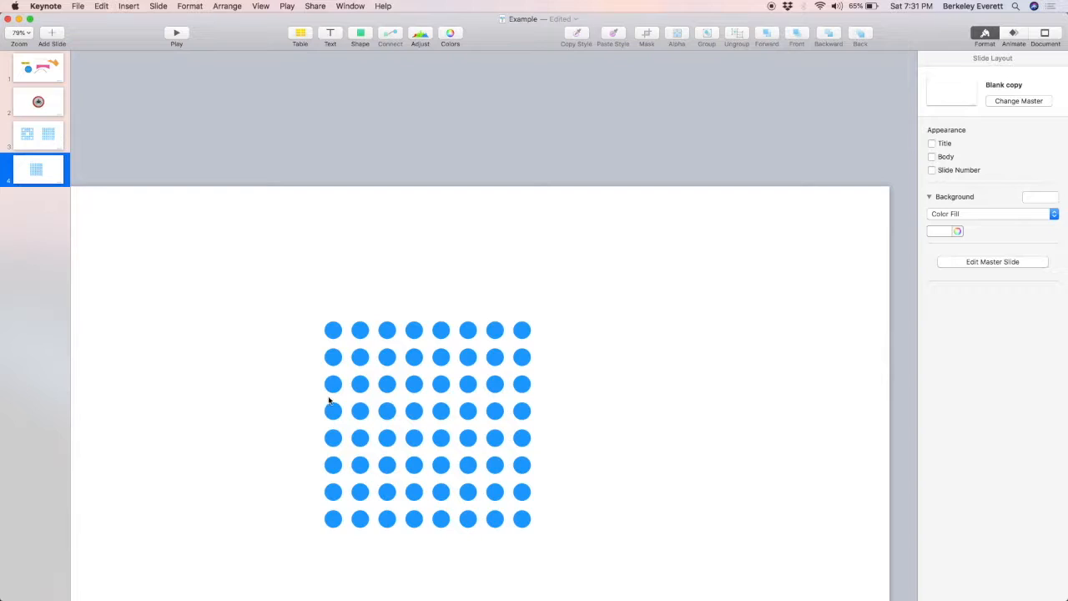
left_click(337, 410)
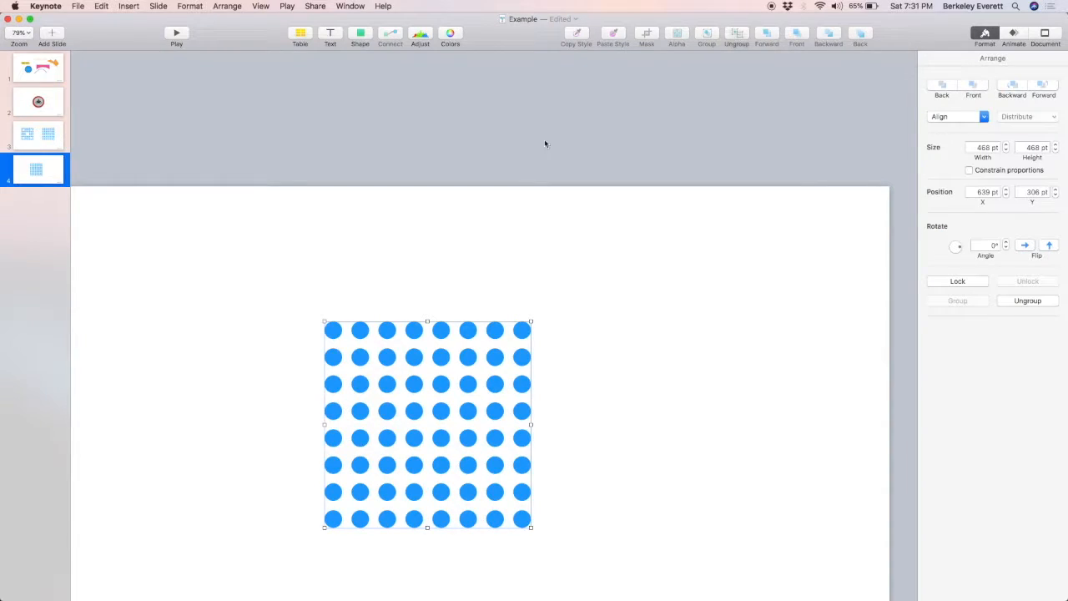
left_click(735, 33)
left_click(738, 38)
left_click(238, 334)
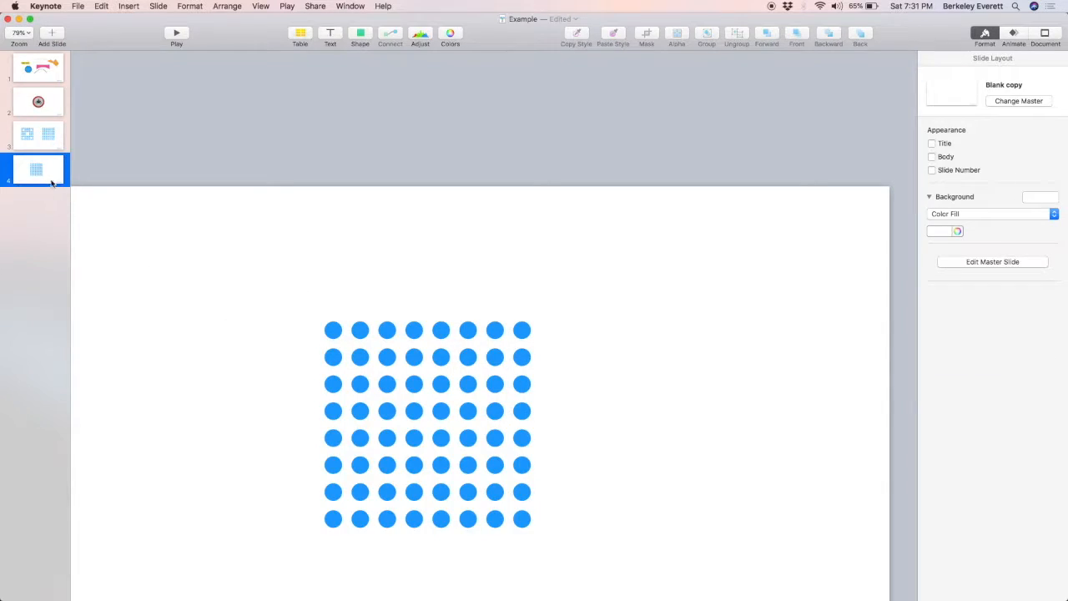
Duplicate slide 4 nine times so the circle grid fills slides 4 to 13
key("super+d")
key("super+d")
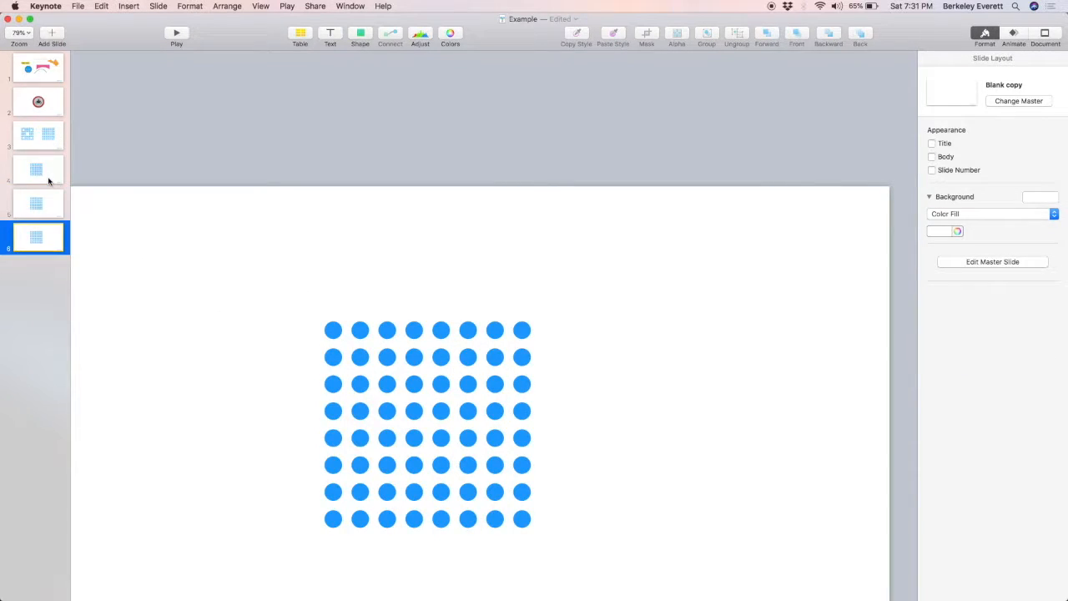
key("super+d")
key("super+d")
key("super+d")
key("super+d")
key("super+d")
key("super+d")
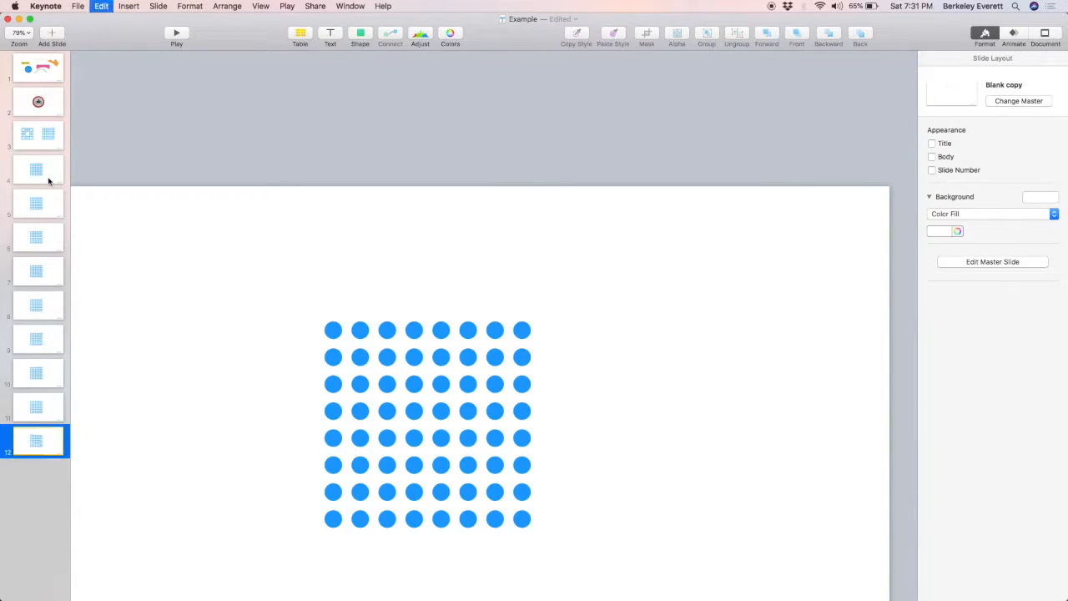
key("super+d")
On slide 4, delete a two-column block of circles from the grid's lower-right corner and another from its upper-left corner
left_click(52, 177)
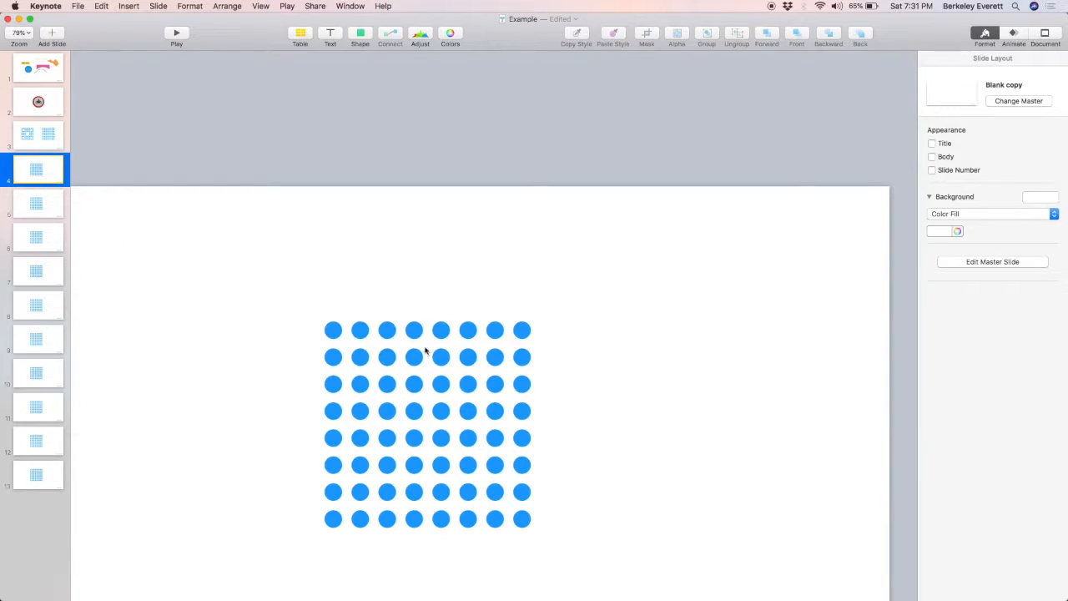
left_click_drag(552, 540, 490, 431)
key("Delete")
left_click_drag(314, 281, 368, 436)
key("Delete")
On slide 5, delete strips of circles from the grid's top, right, bottom and left edges, around its upper-left and lower-right corners
left_click(50, 213)
left_click_drag(294, 299, 444, 337)
key("Delete")
left_click_drag(546, 540, 520, 415)
key("Delete")
left_click_drag(518, 537, 403, 517)
key("Delete")
left_click_drag(321, 320, 337, 453)
key("Delete")
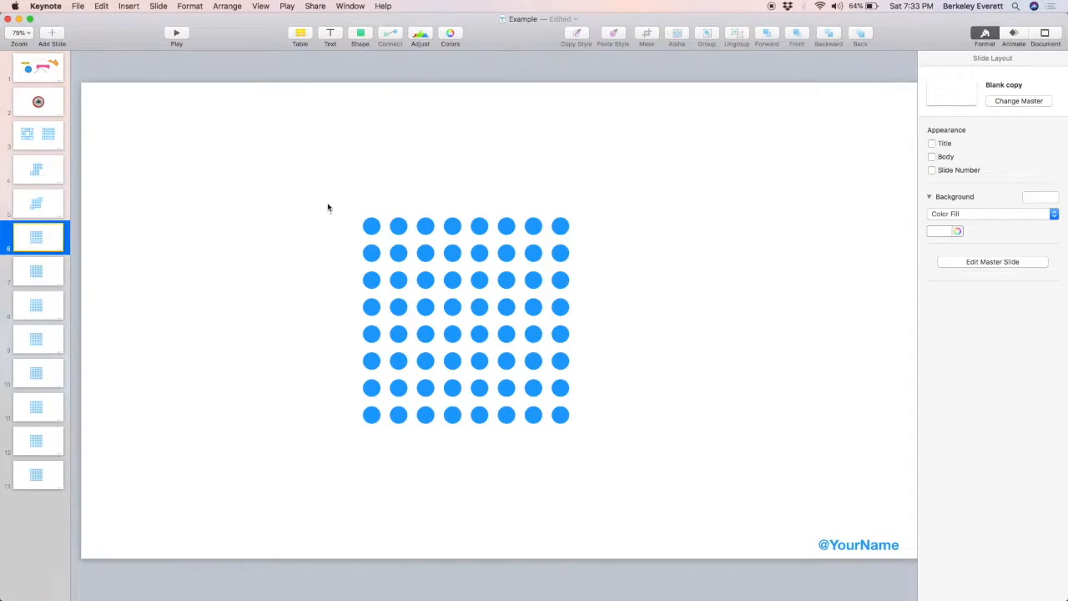
On slide 6, delete every circle of the grid except the one in its upper-left corner
left_click_drag(329, 207, 632, 454)
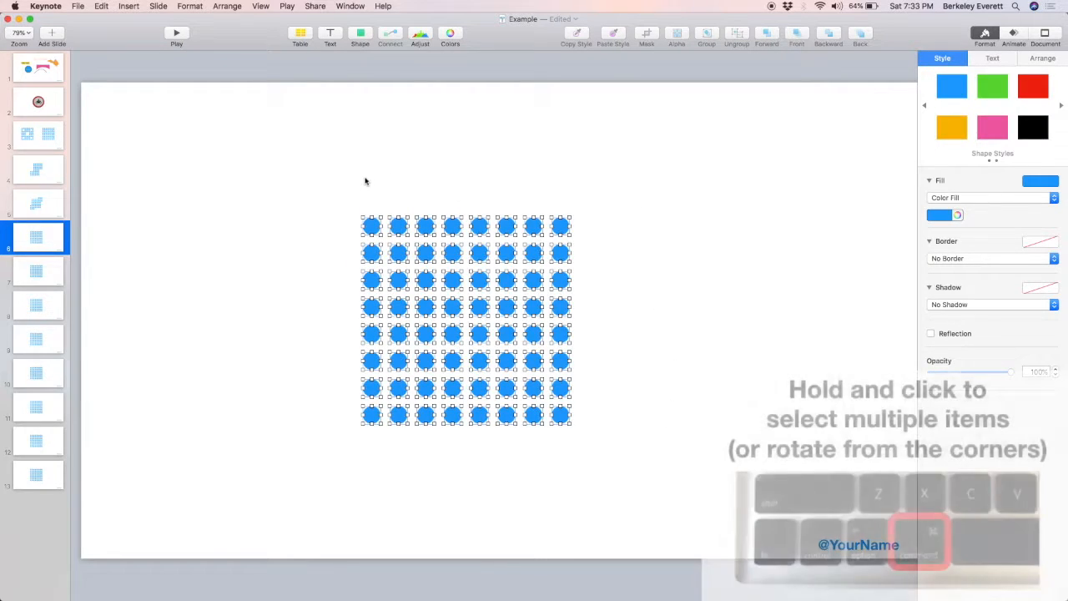
left_click(373, 226, "super")
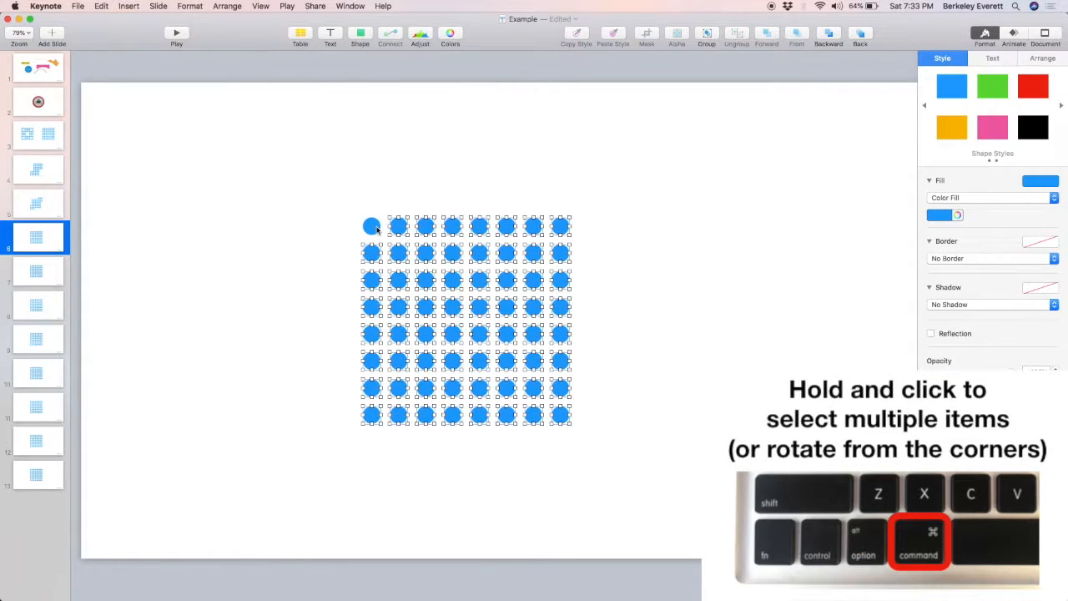
key("Delete")
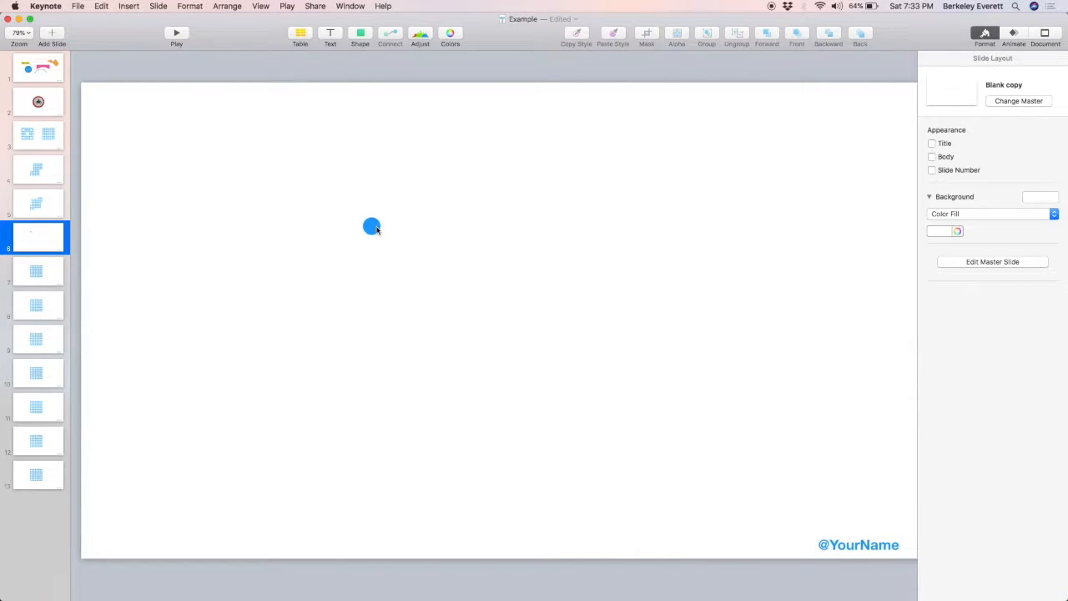
Copy the remaining circle until seven circles are scattered irregularly across the middle of slide 6, and select them all
left_click(373, 226)
left_click_drag(377, 231, 442, 284)
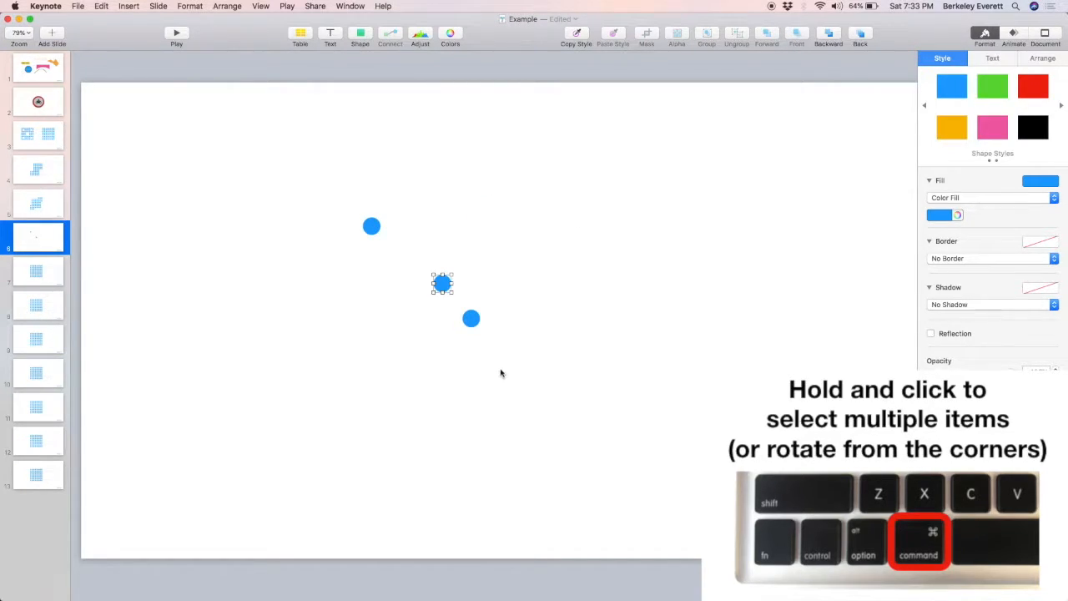
left_click_drag(472, 321, 432, 221)
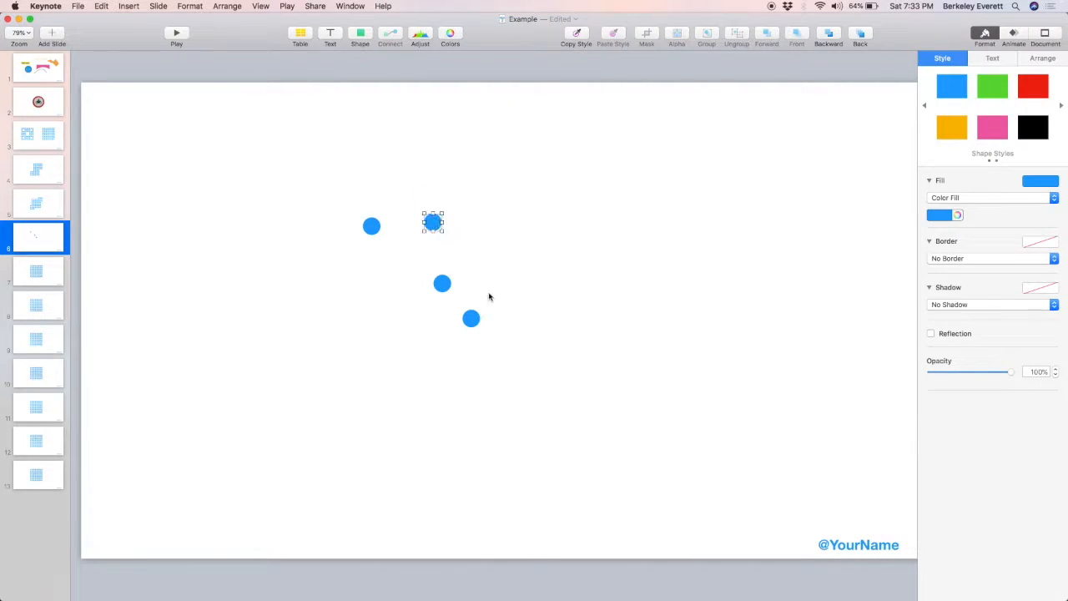
left_click_drag(504, 373, 587, 277)
left_click(471, 318)
left_click(535, 353)
left_click(472, 319)
left_click_drag(471, 318, 314, 167)
left_click(679, 382)
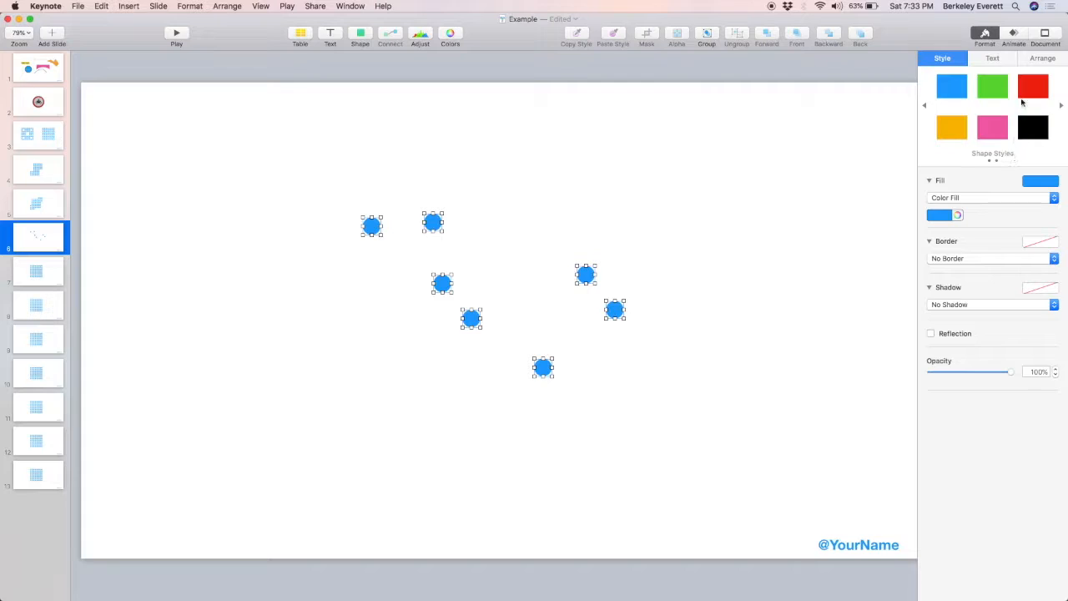
Try aligning the seven selected circles to their Center, then undo the alignment
left_click(1041, 59)
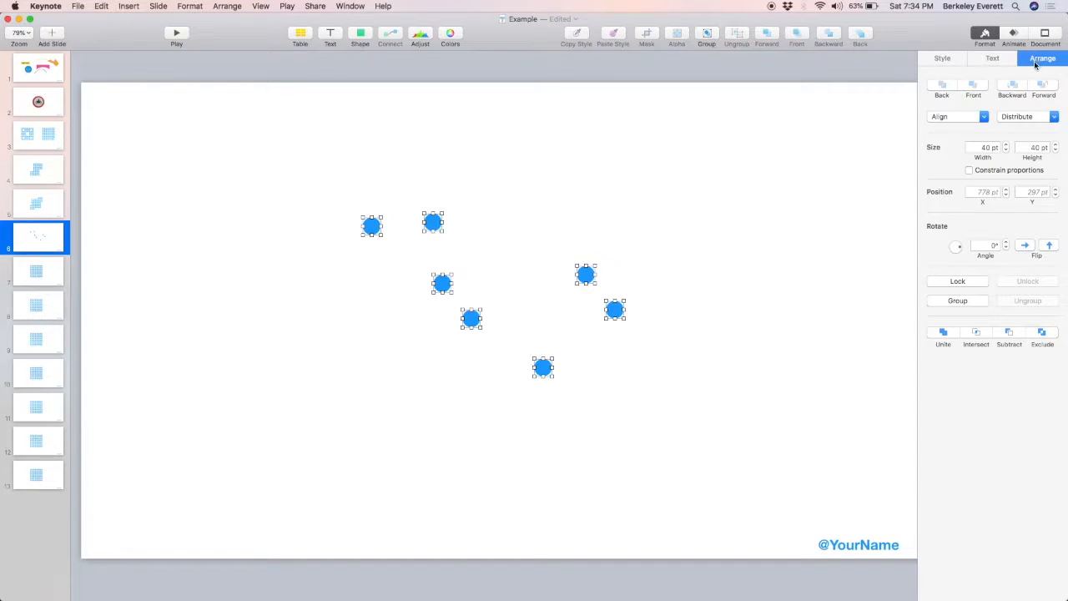
left_click(980, 117)
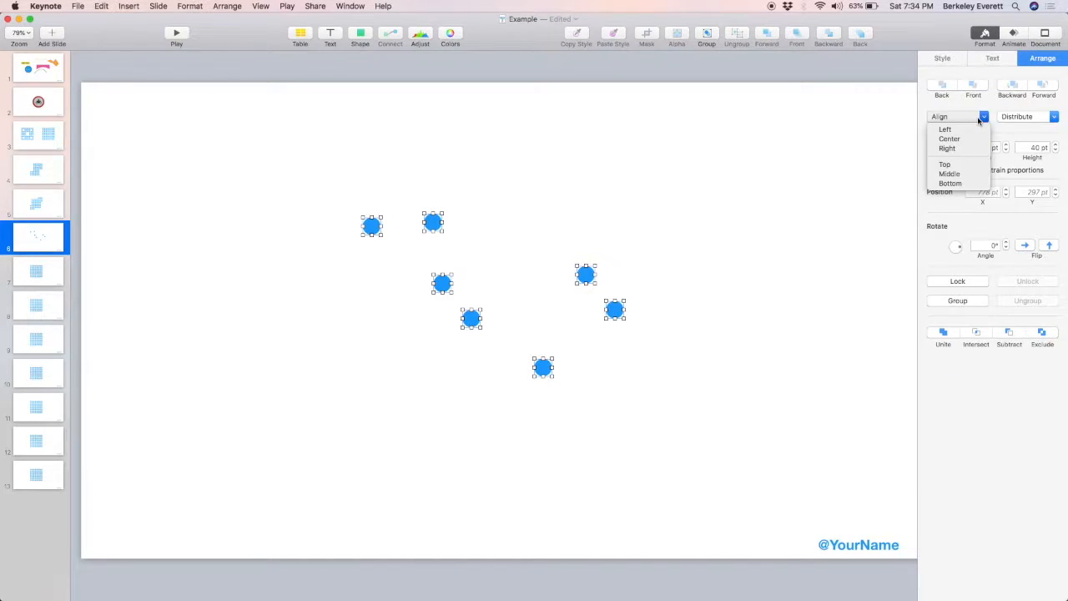
left_click(969, 140)
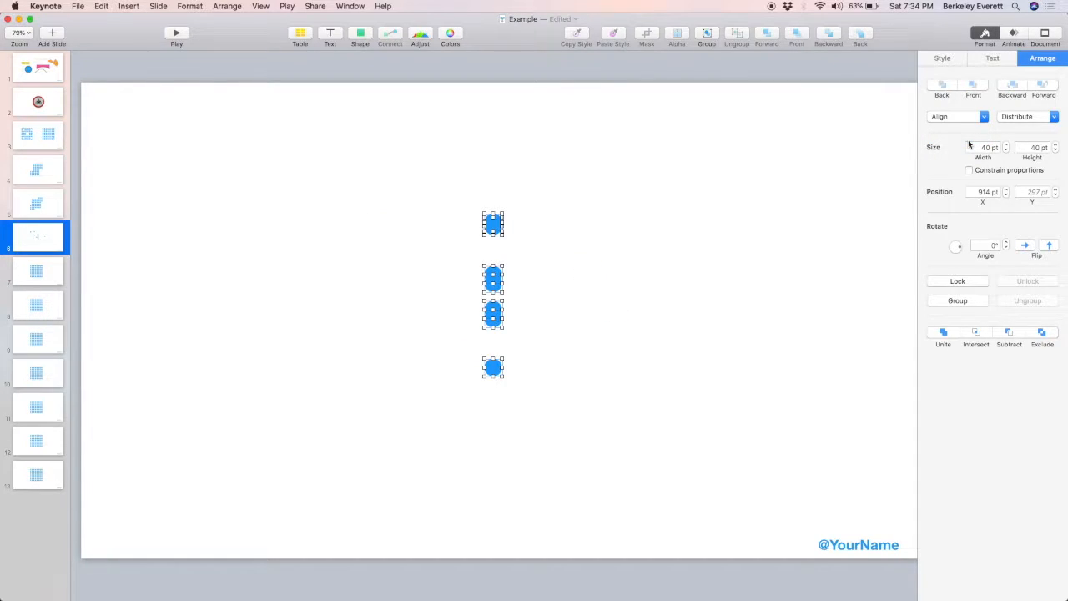
key("super+z")
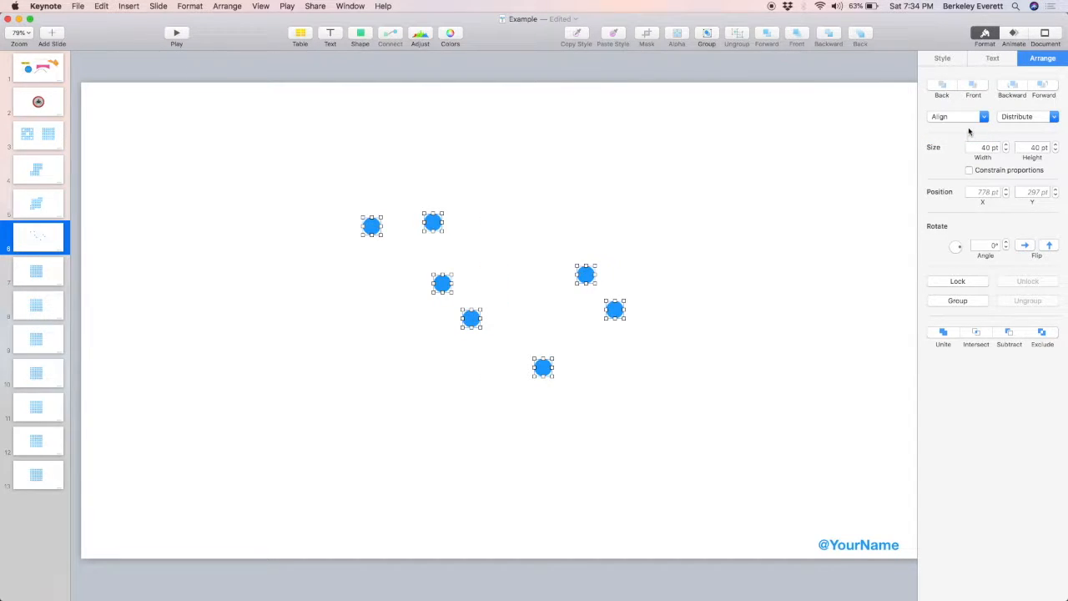
Try the Middle and the Left alignment on the seven scattered circles, undoing each one
left_click(962, 124)
left_click(962, 177)
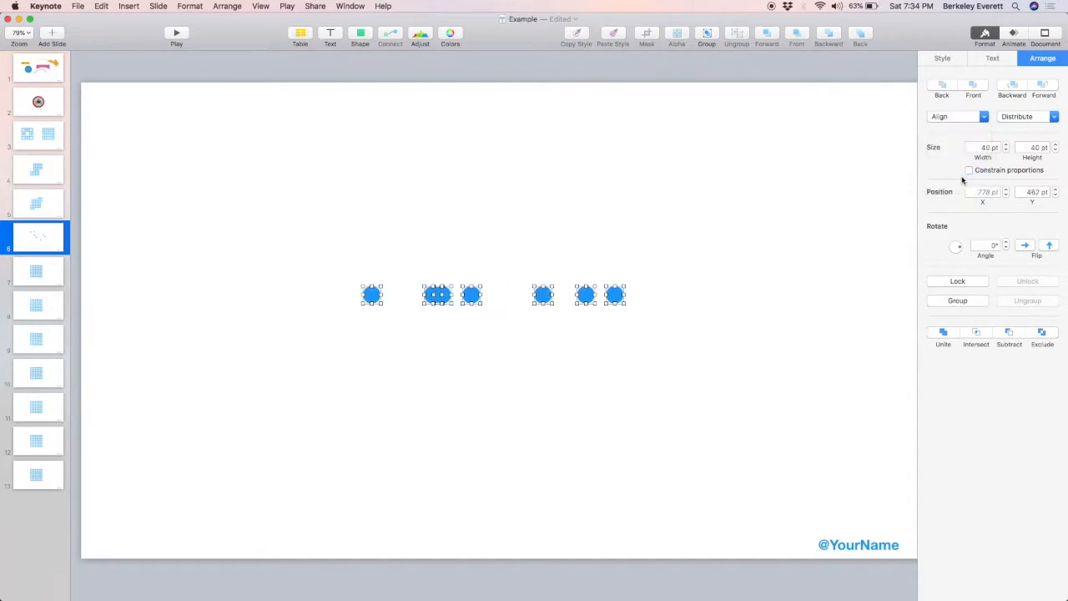
key("super+z")
left_click(967, 117)
left_click(966, 131)
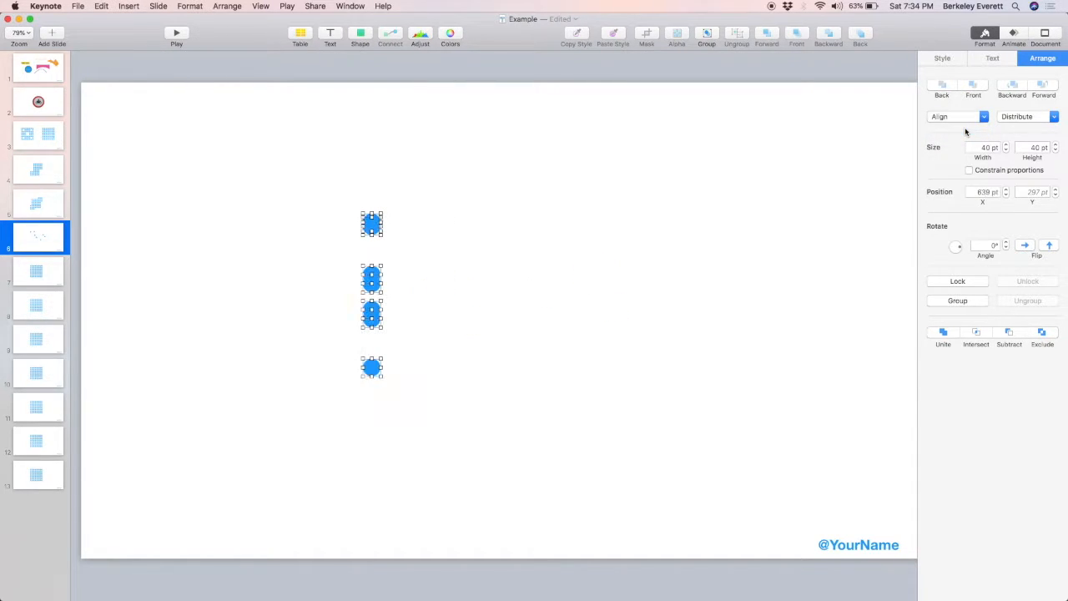
key("super+z")
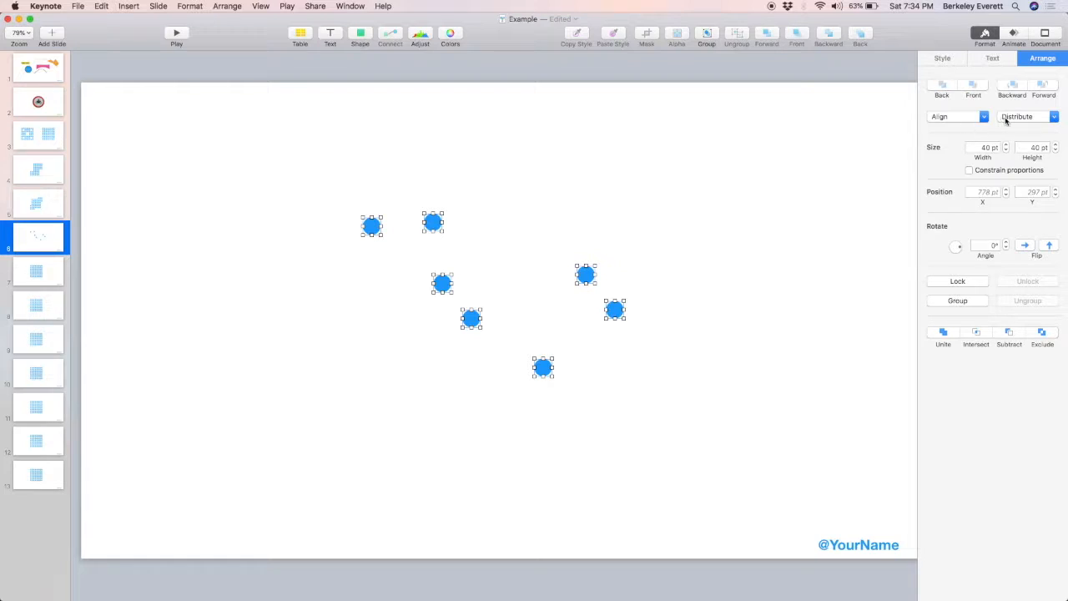
Align the seven circles to the Middle, distribute them Horizontally, and deselect them
left_click(1006, 118)
left_click(966, 121)
left_click(984, 119)
left_click(972, 174)
left_click(1026, 119)
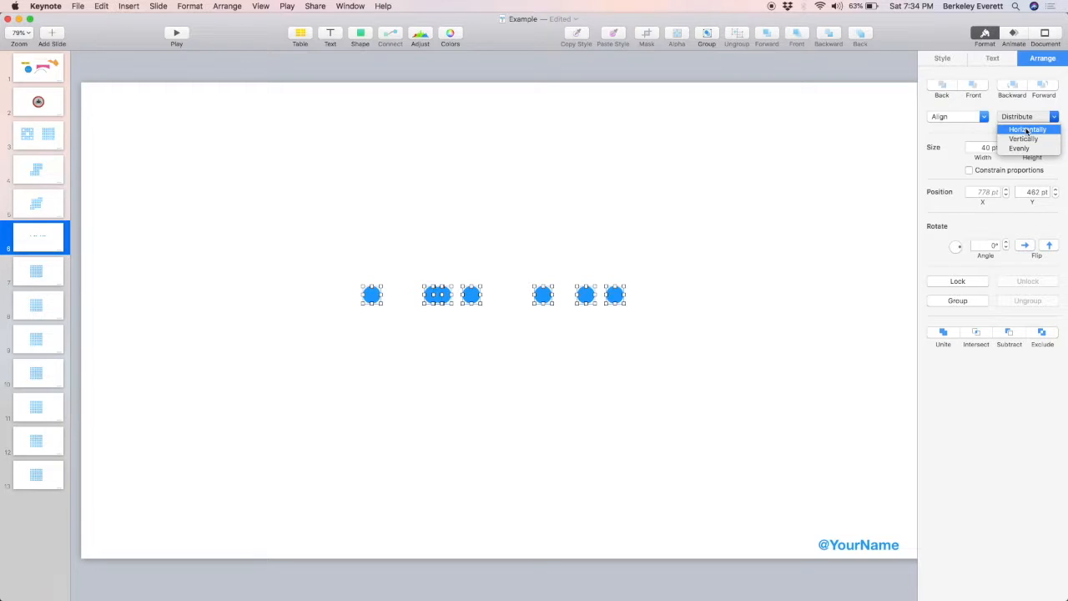
left_click(1027, 130)
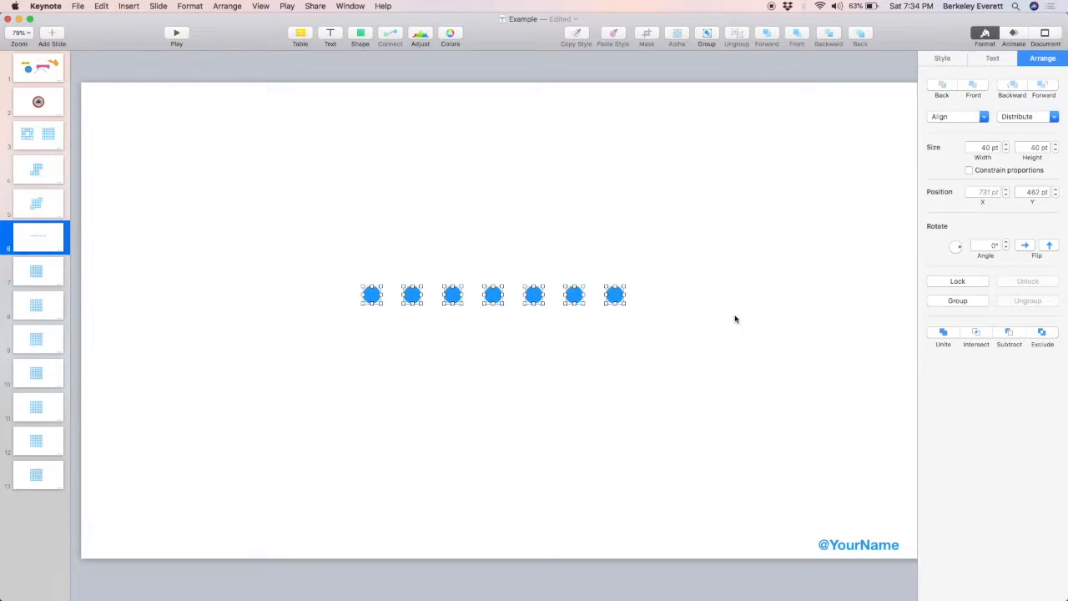
left_click(682, 350)
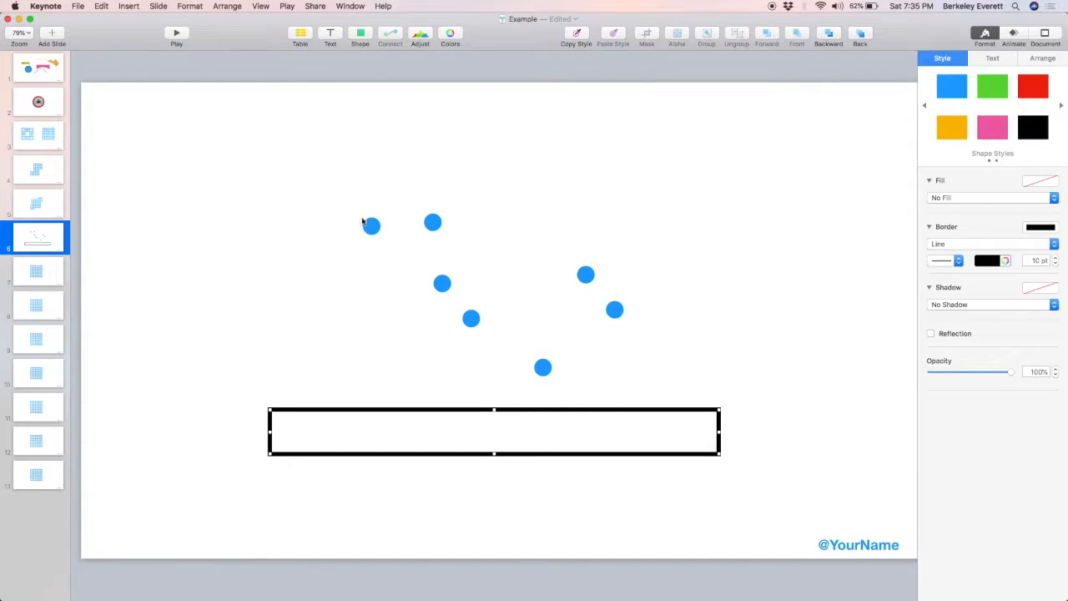
Spread the seven circles into an even row as wide as the black rectangle, using Middle alignment and Horizontal distribution
left_click_drag(371, 226, 288, 386)
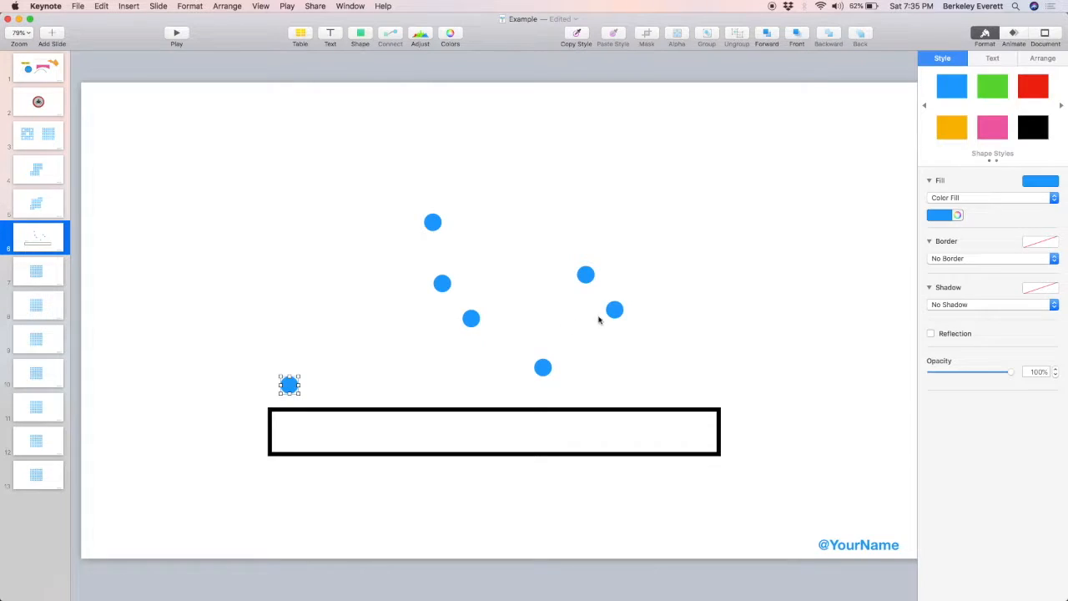
left_click_drag(615, 309, 699, 384)
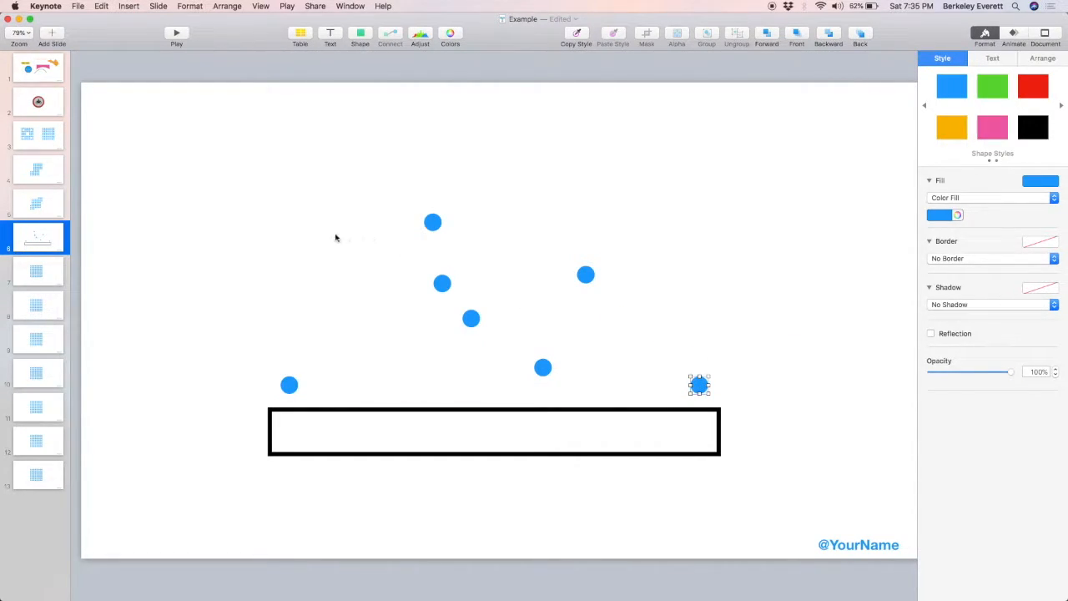
left_click_drag(209, 217, 710, 391)
left_click(1039, 59)
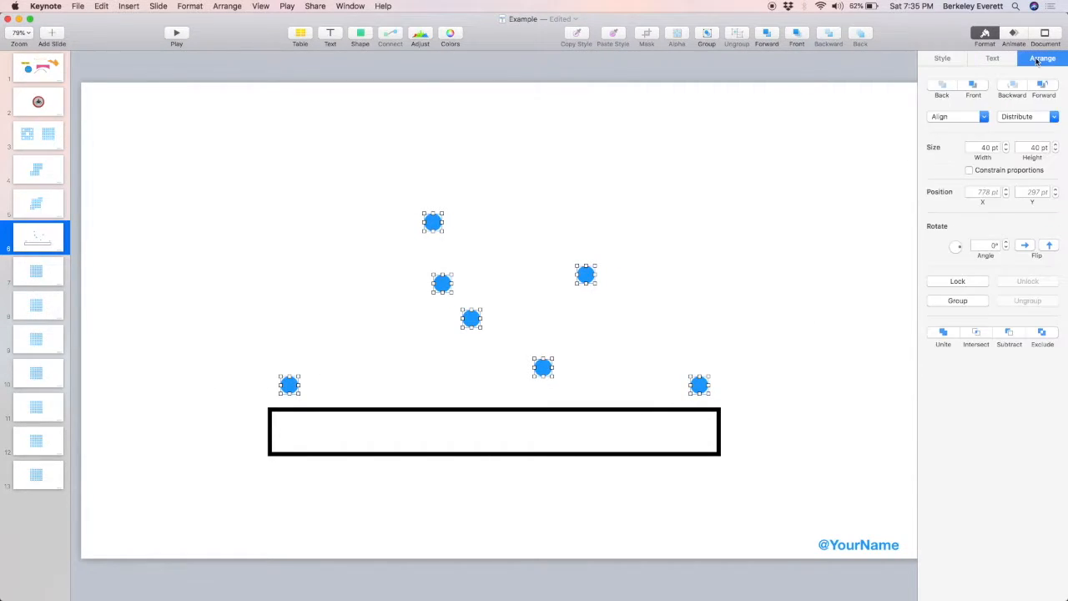
left_click(983, 117)
left_click(973, 174)
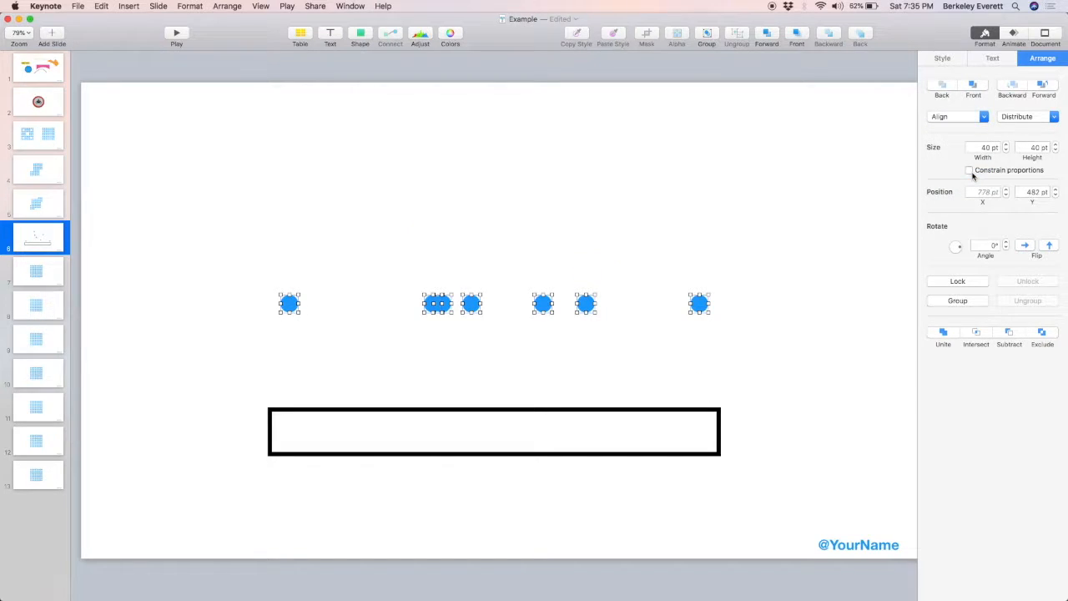
left_click(1037, 122)
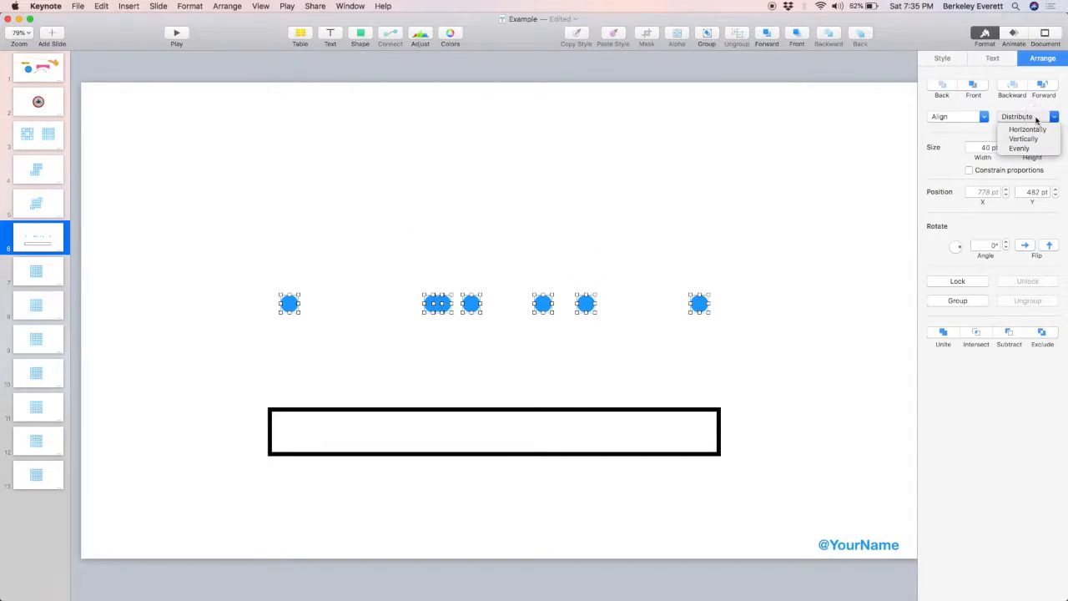
left_click(1036, 131)
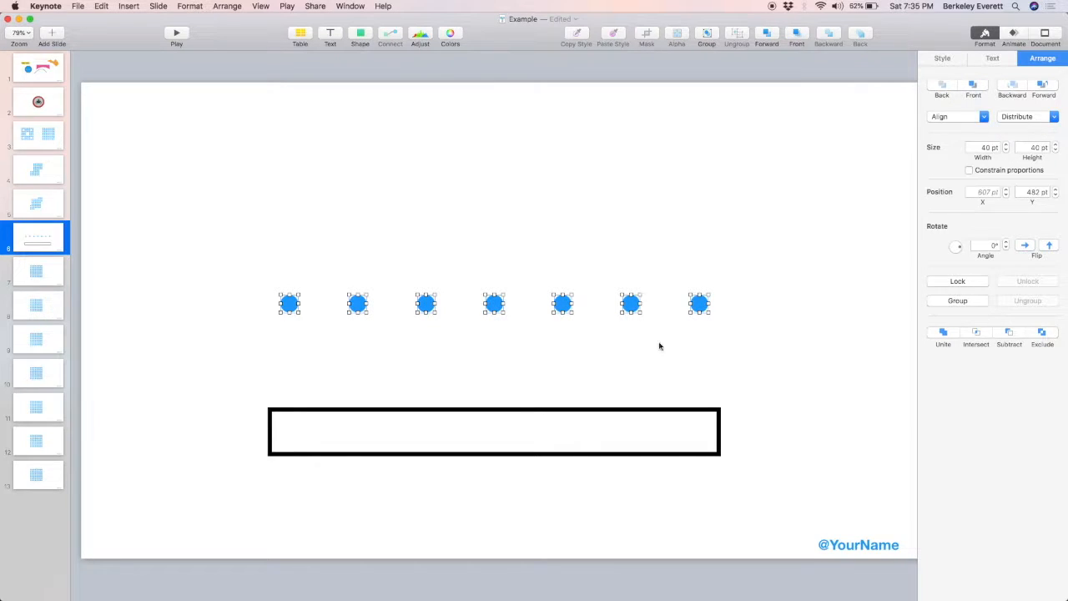
Move the whole row of circles down into the black rectangle and deselect it
left_click_drag(497, 307, 501, 434)
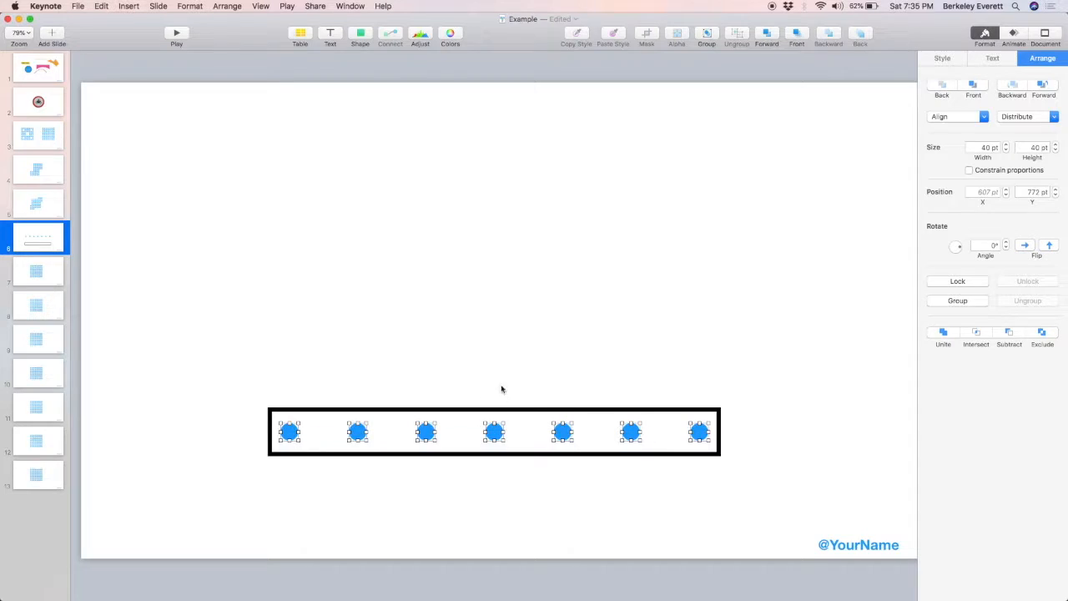
left_click(496, 336)
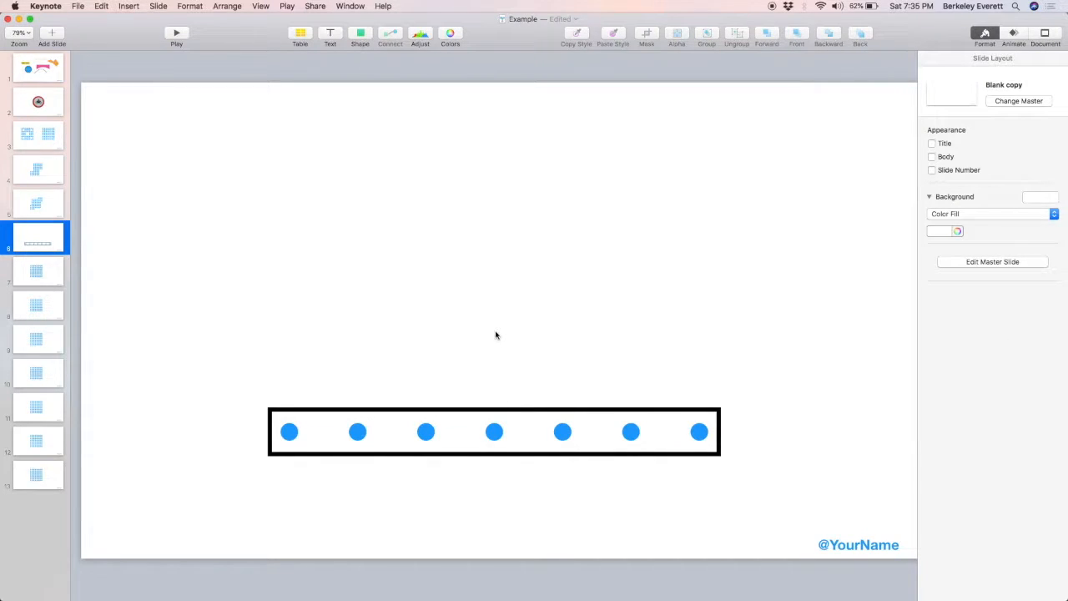
Group the black rectangle with its seven circles and move the group slightly up and to the right
left_click_drag(214, 356, 725, 476)
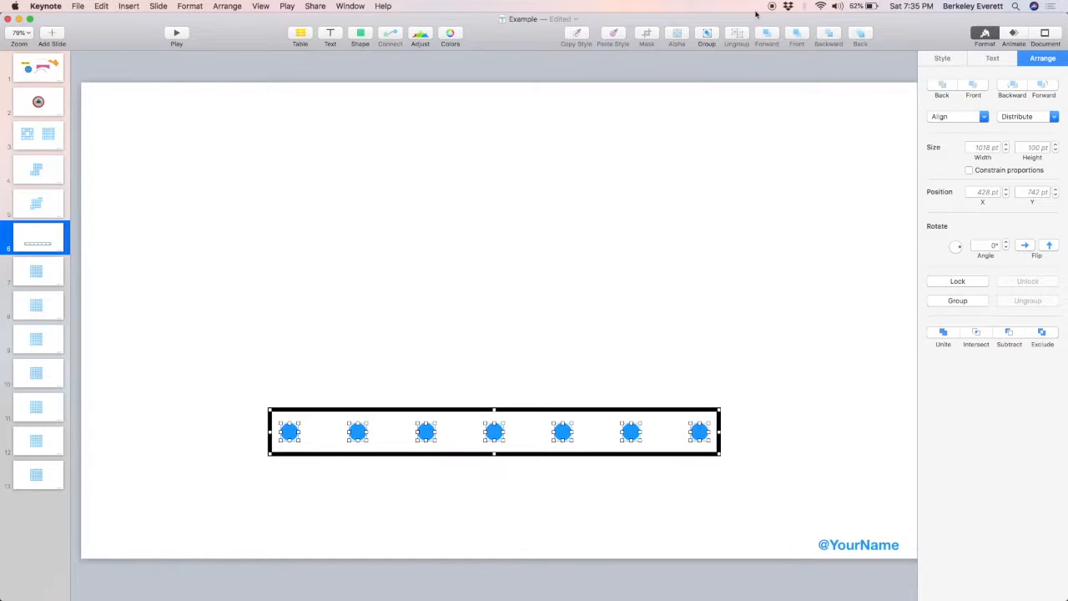
left_click(707, 35)
left_click_drag(551, 412, 598, 396)
left_click(657, 309)
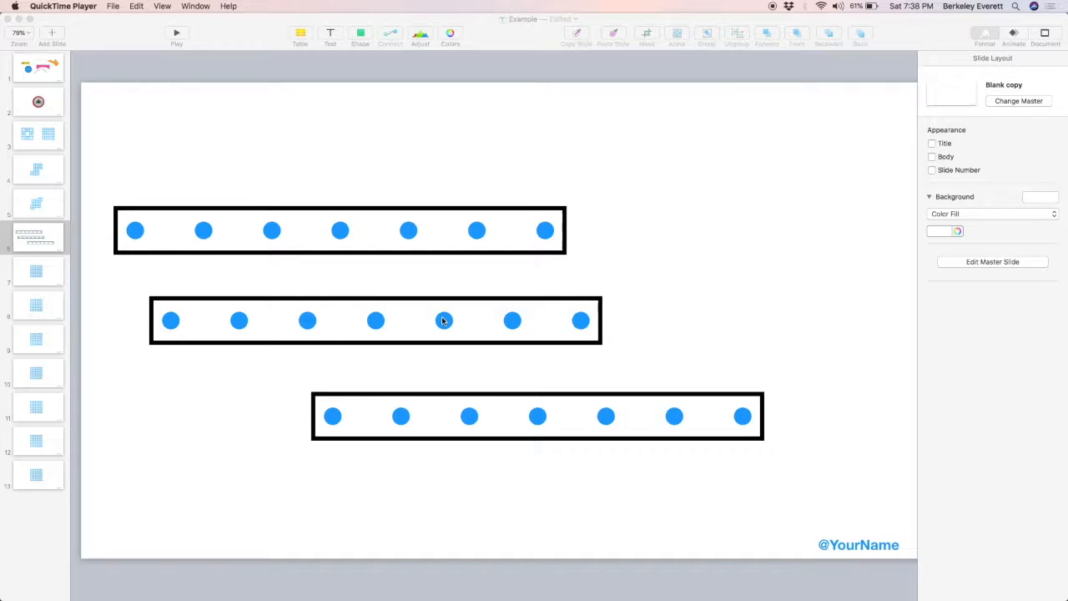
Nudge the middle of the three rectangle groups right in 1 pt increments to an X position of 177 pt
left_click(443, 321)
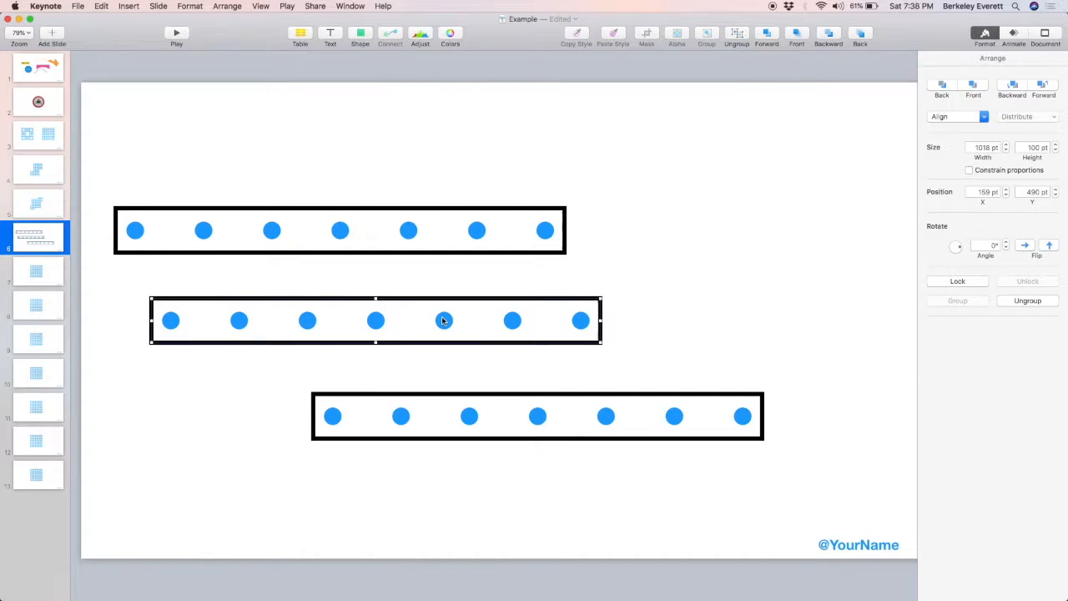
key("Right")
key("Right")
key("Right")
key("Right")
key("Right")
key("Right")
key("Right")
key("Right")
key("Right")
key("Right")
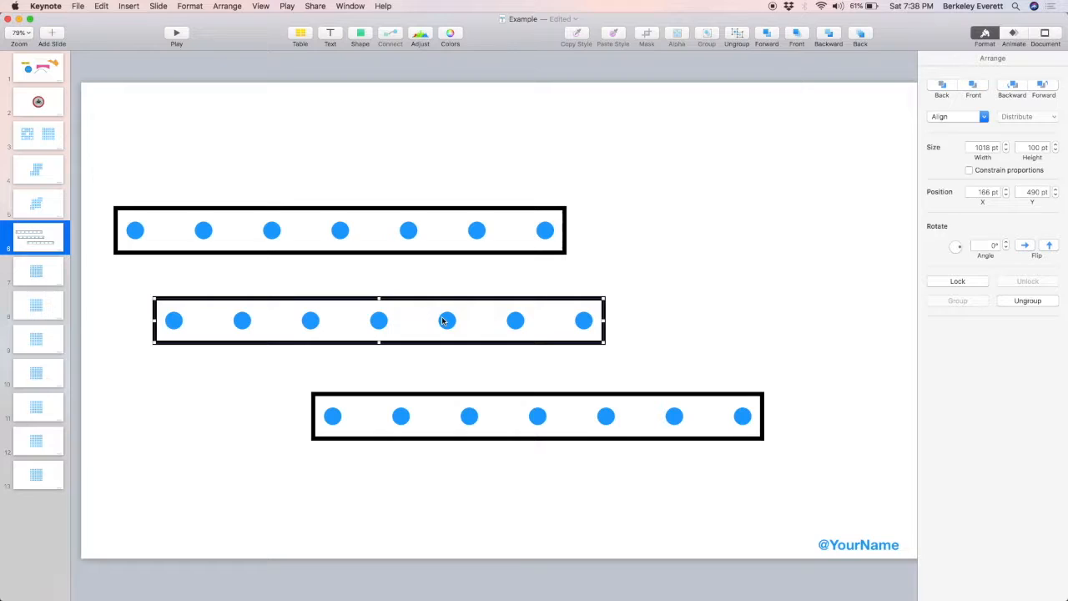
key("Right")
key("Right")
key("Right")
key("Right")
key("Right")
key("Right")
key("Right")
key("Right")
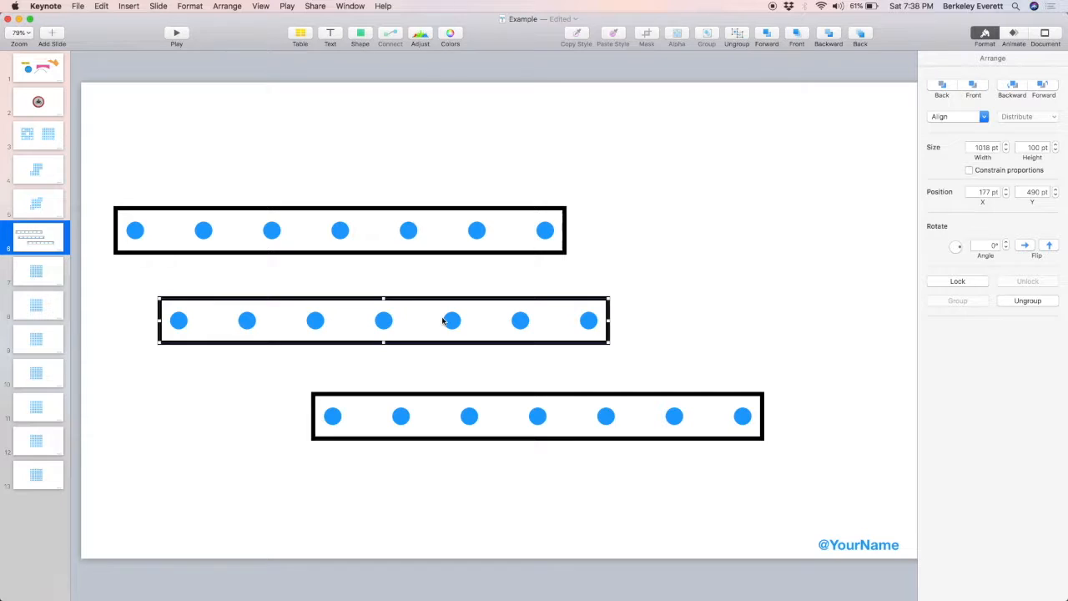
Nudge the middle rectangle group in 10 pt increments to X 267 pt and Y 450 pt, and deselect it
key("shift+Right")
key("shift+Right")
key("shift+Right")
key("shift+Right")
key("shift+Right")
key("shift+Right")
key("shift+Right")
key("shift+Right")
key("shift+Right")
key("shift+Up")
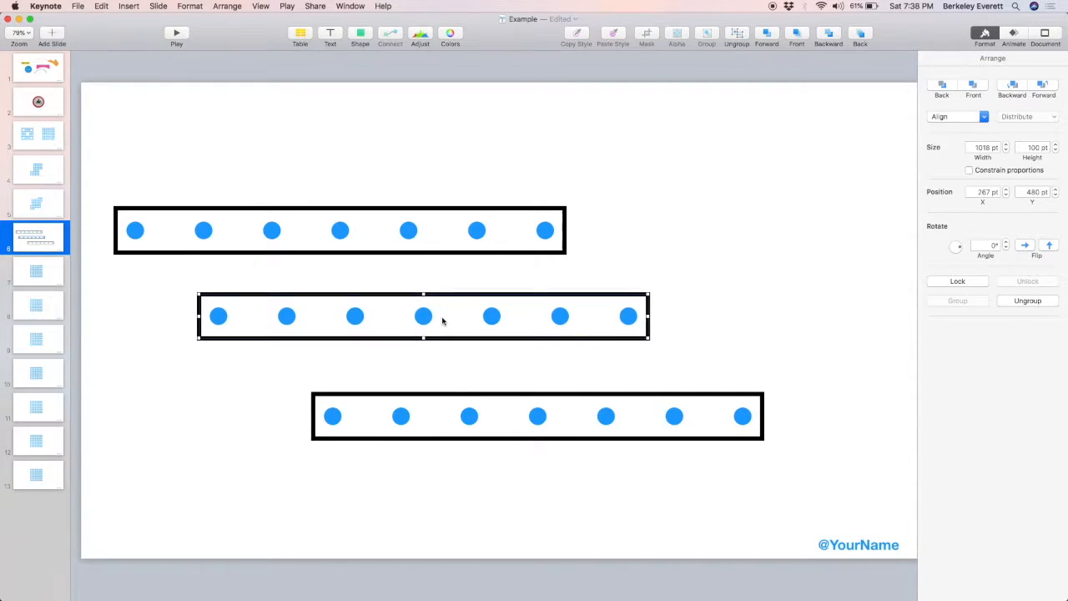
key("shift+Up")
key("shift+Up")
key("shift+Up")
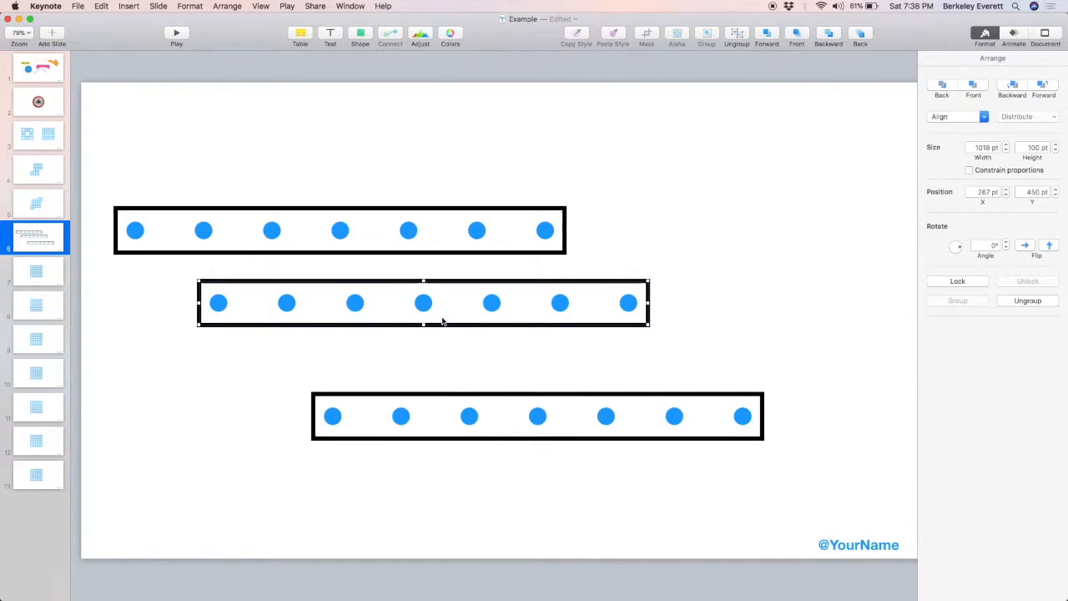
left_click(155, 292)
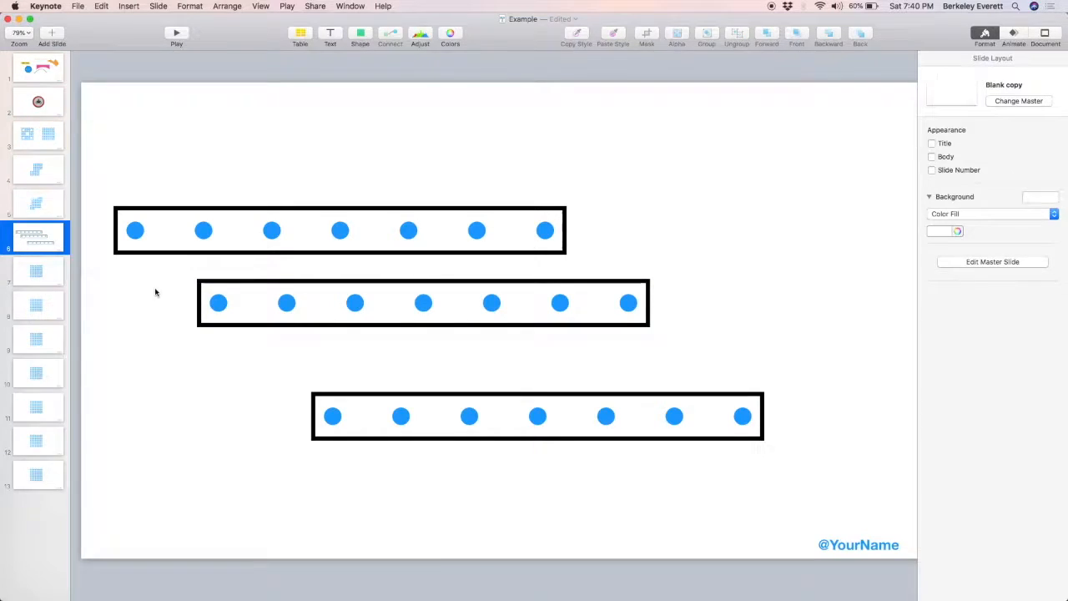
Switch to the Printout Template document and view the blank large playing card pages on slides 2 and 3
key("super+grave")
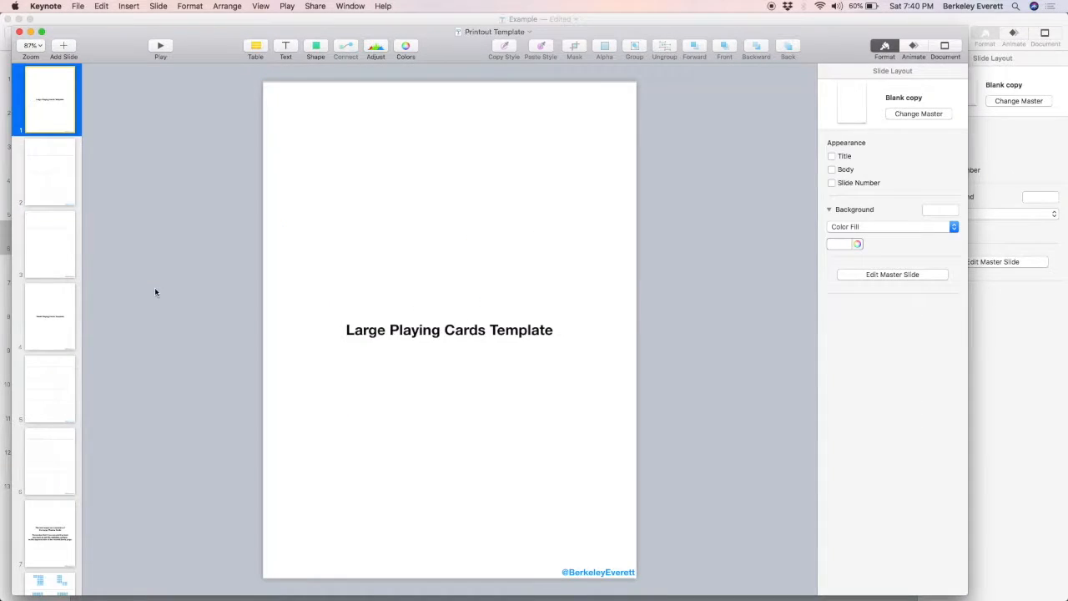
left_click(50, 194)
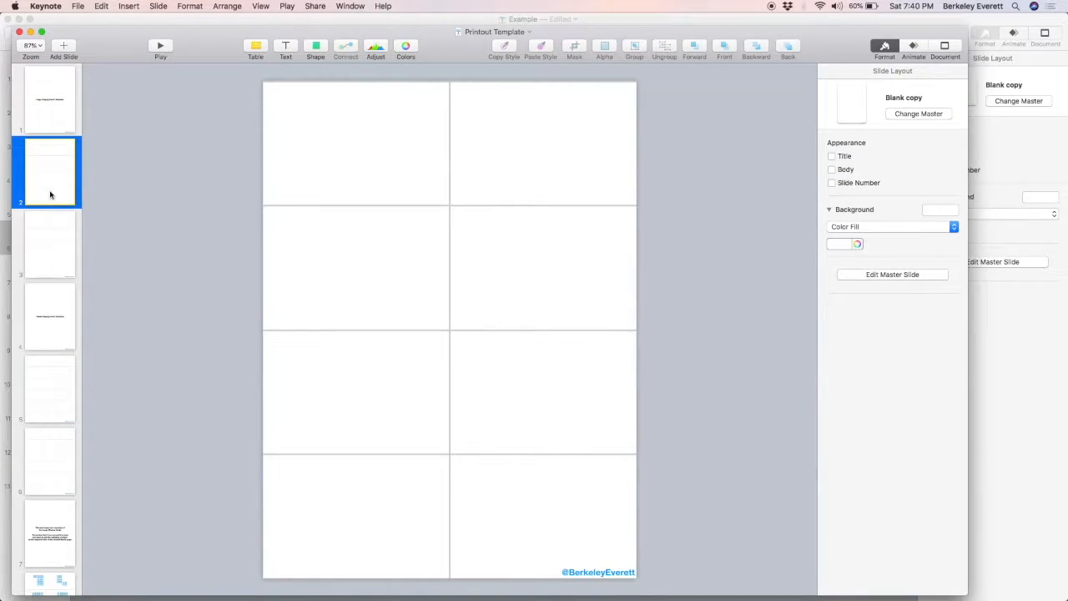
key("Down")
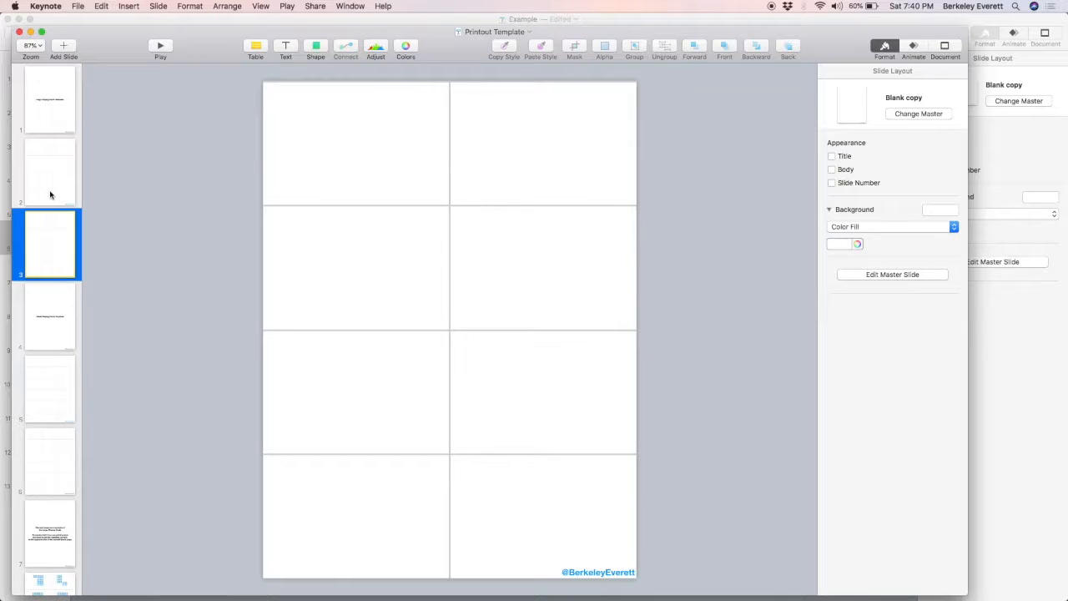
View the blank small card pages on slides 5 and 6 and the sample card pages on slides 8, 9 and 10
key("Down")
key("Down")
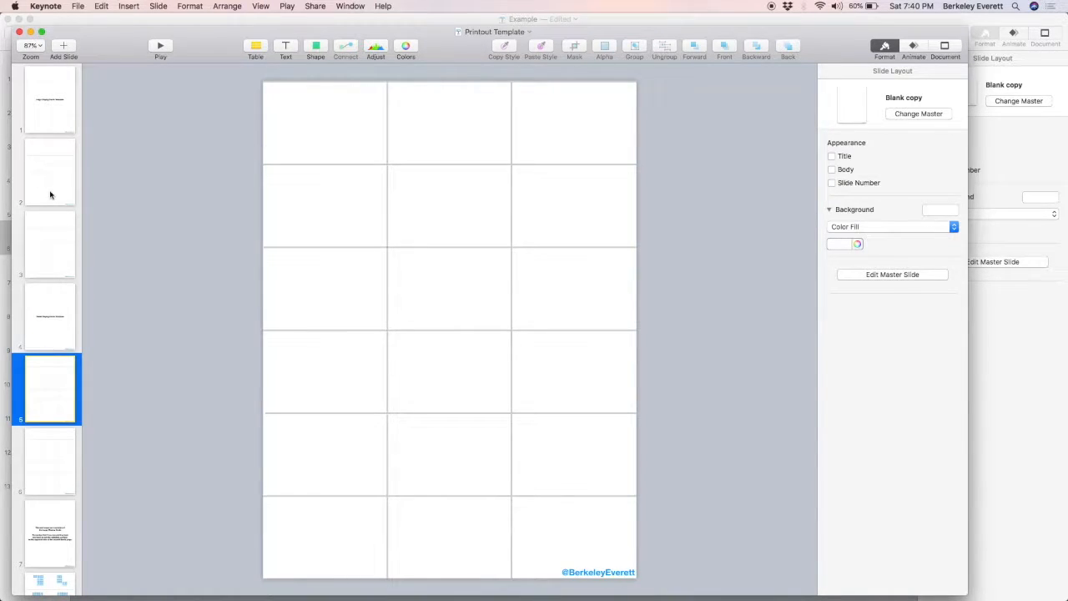
key("Down")
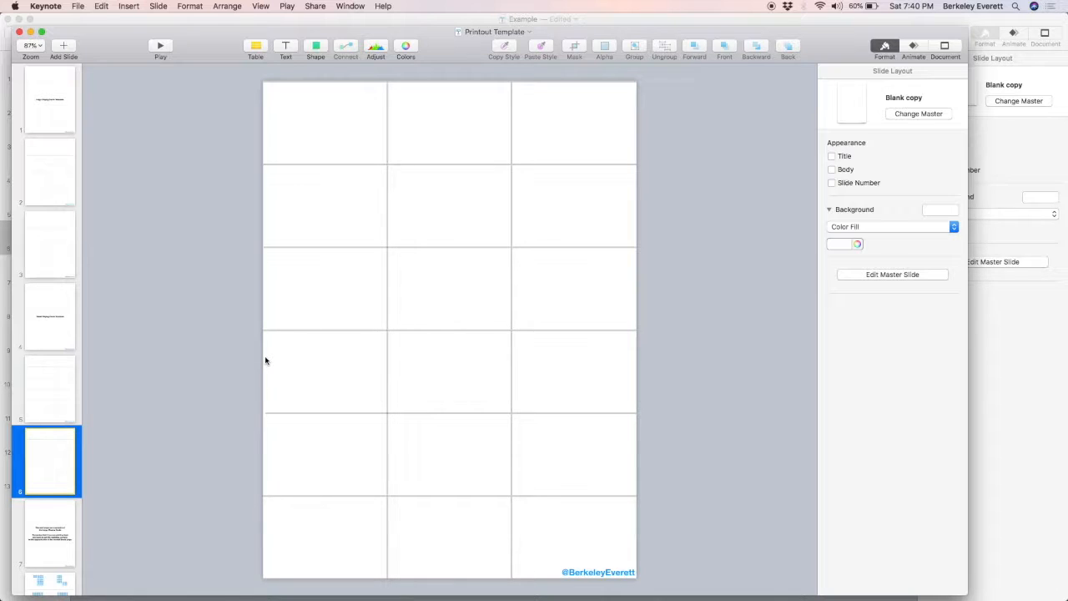
scroll(51, 466, "down", 5)
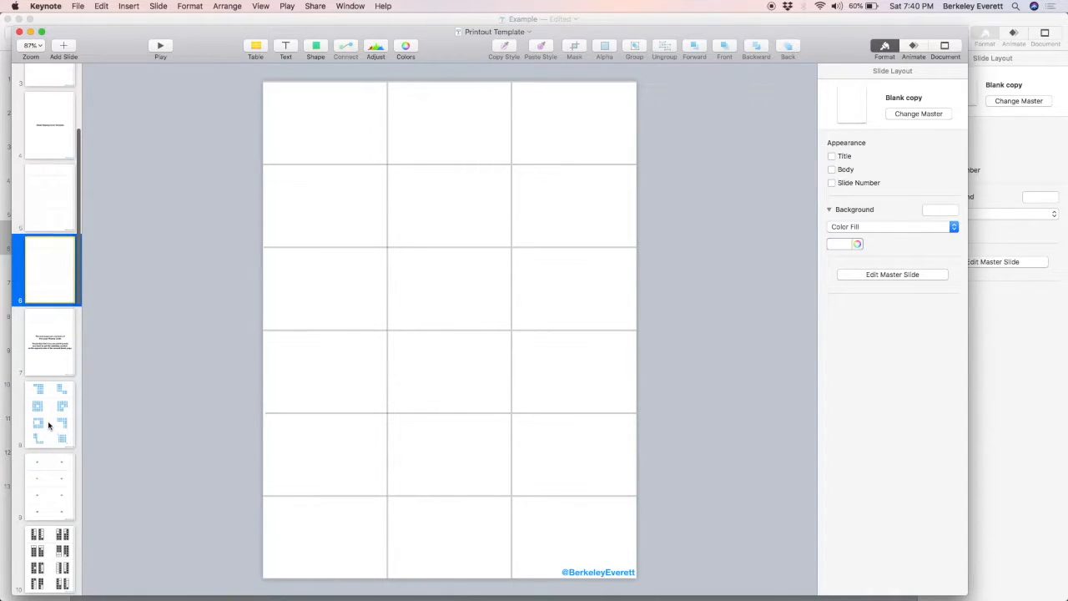
left_click(49, 426)
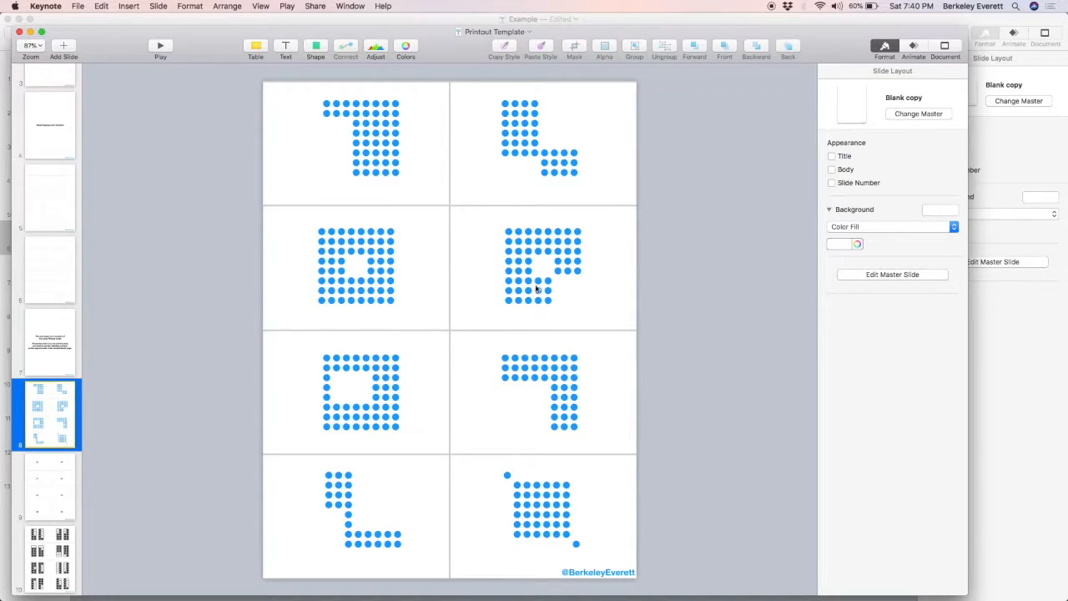
left_click(52, 483)
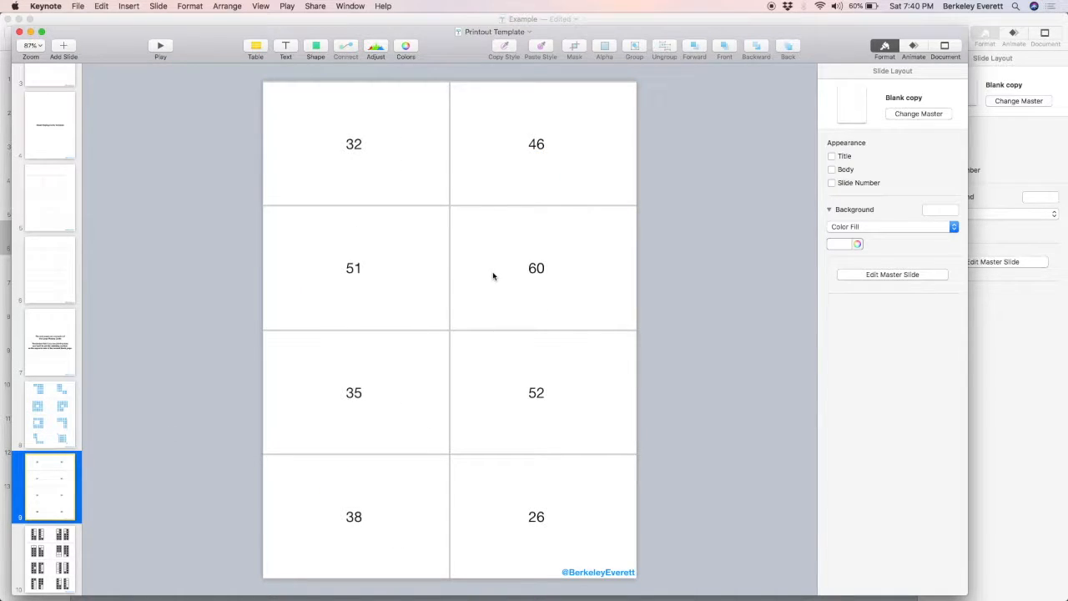
left_click(50, 426)
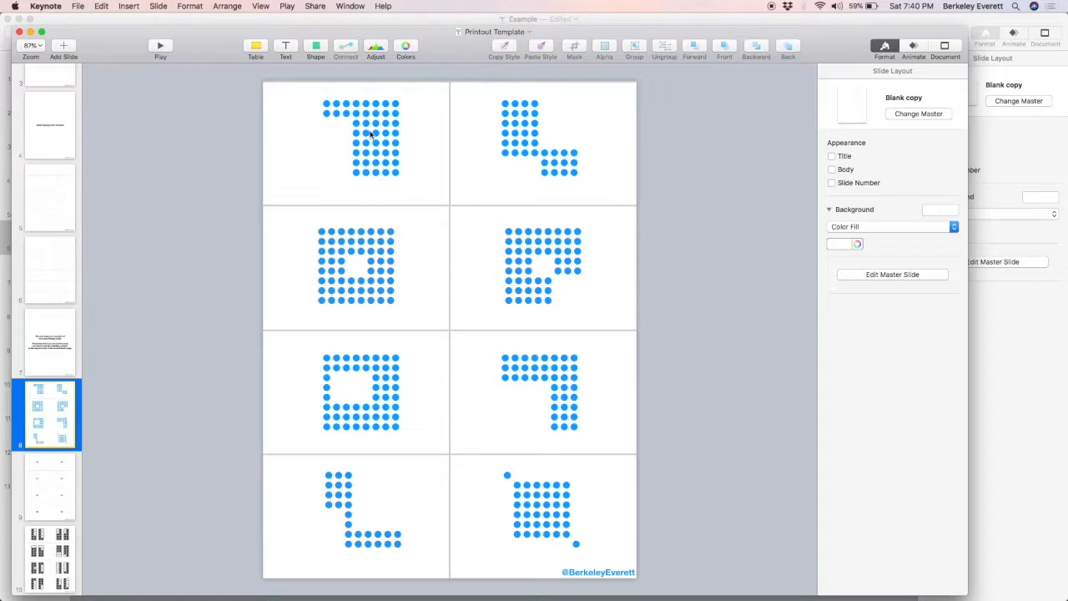
left_click(49, 542)
View the blank grid on slide 13 and the game board example on slide 17
scroll(49, 542, "down", 5)
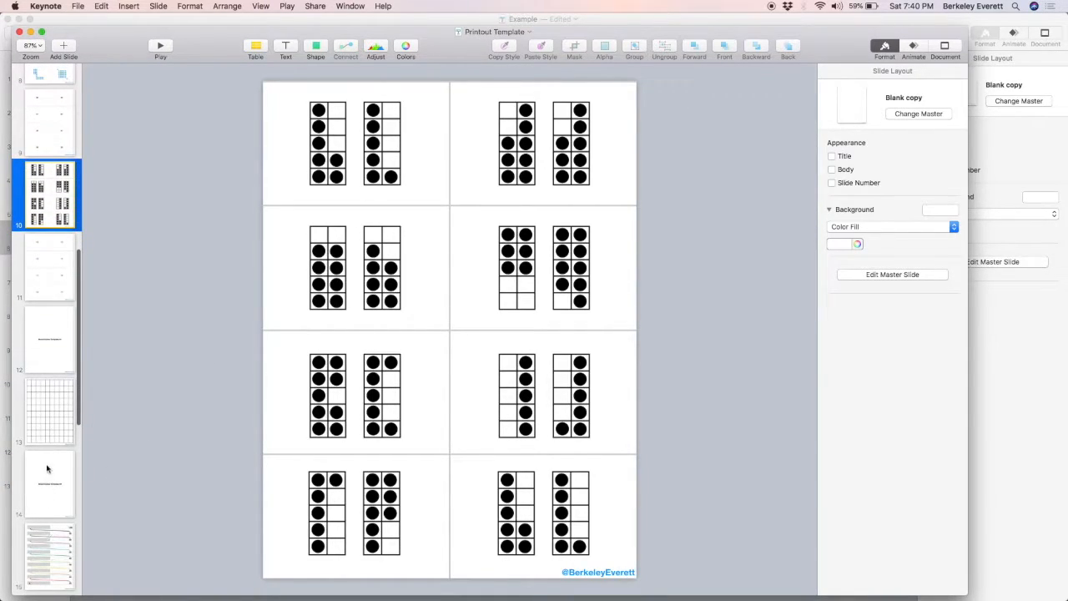
left_click(46, 427)
scroll(48, 409, "down", 5)
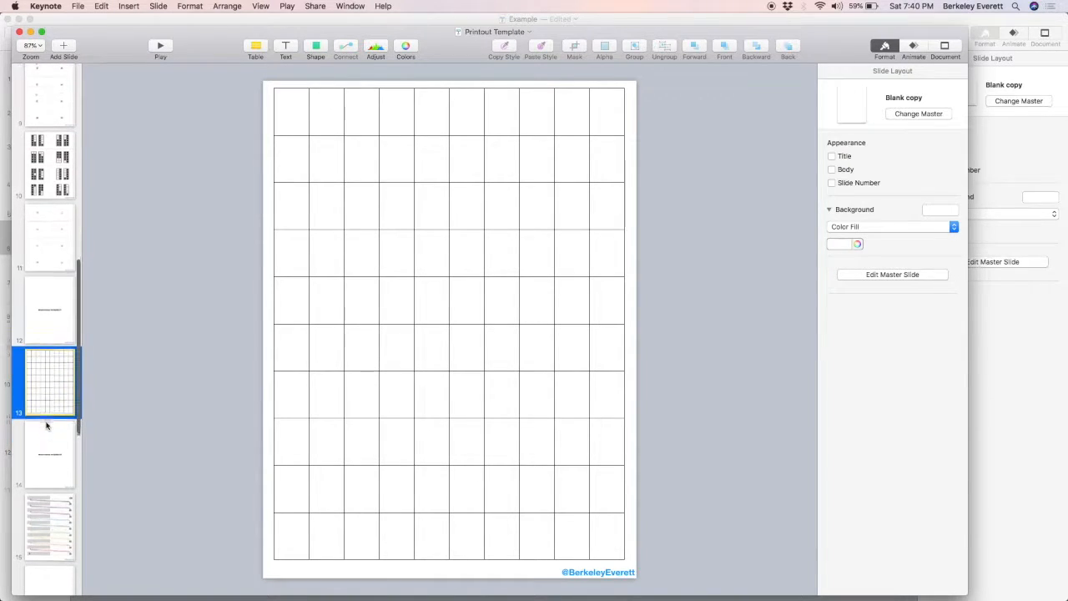
left_click(51, 382)
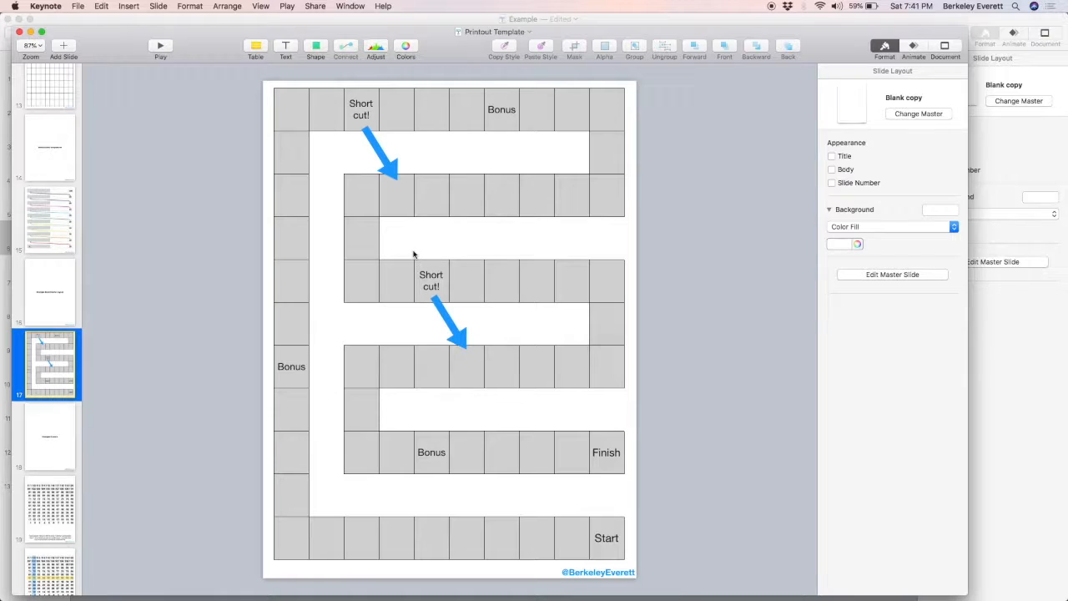
scroll(52, 251, "up", 3)
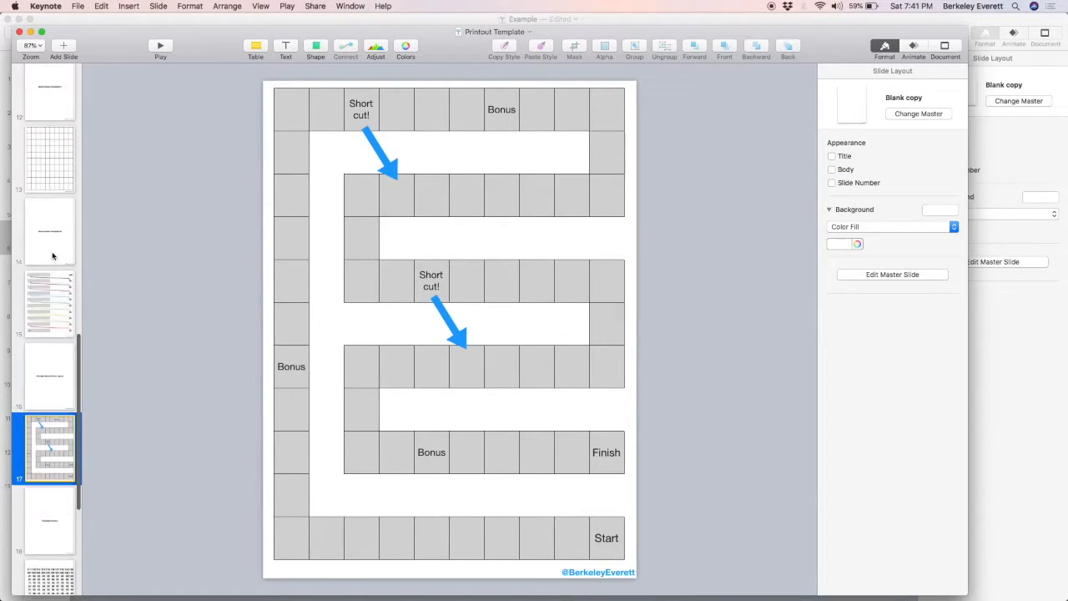
Merge cells B2 through B10 of the grid table on slide 13
left_click(49, 209)
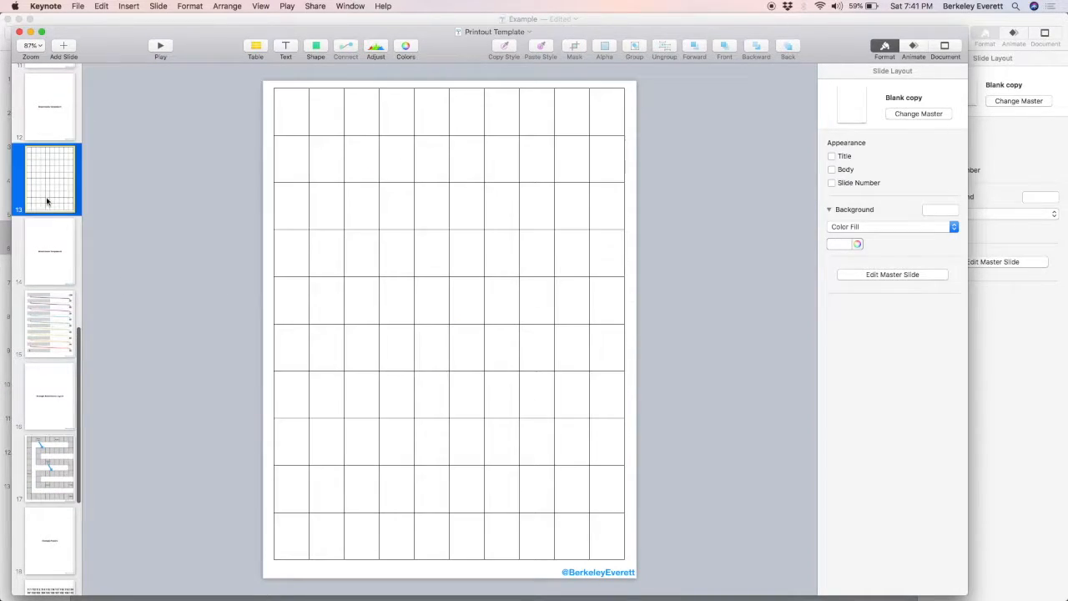
left_click(372, 225)
left_click(325, 168)
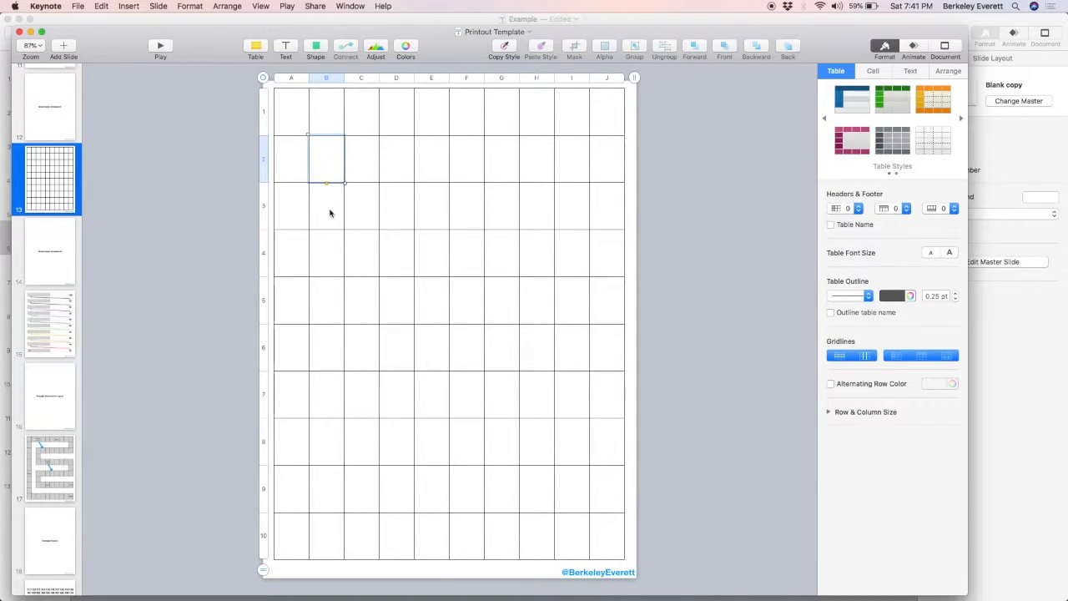
left_click(328, 541, "shift")
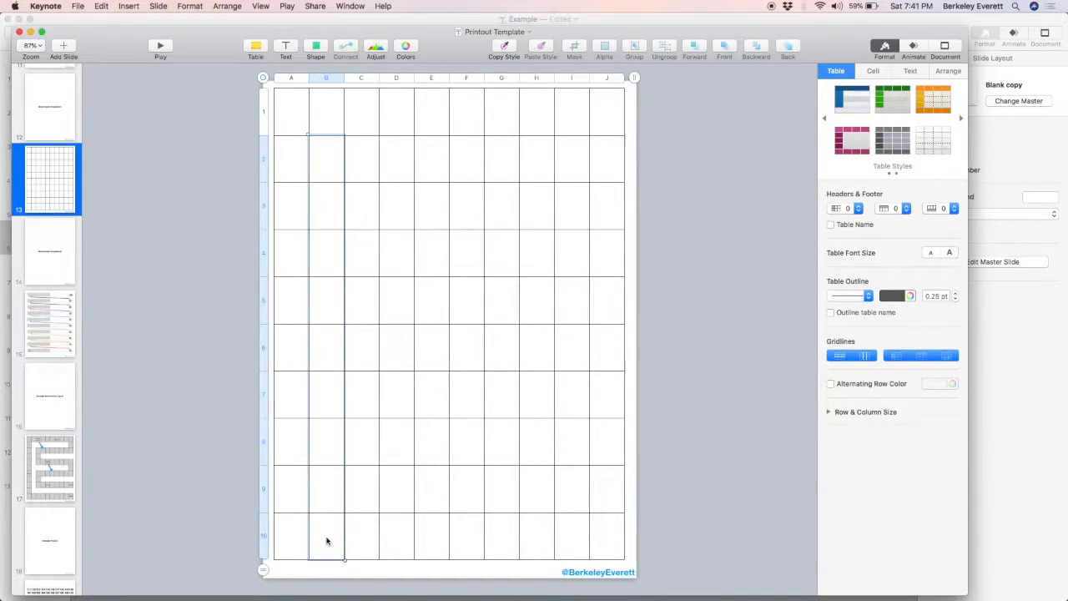
right_click(326, 494)
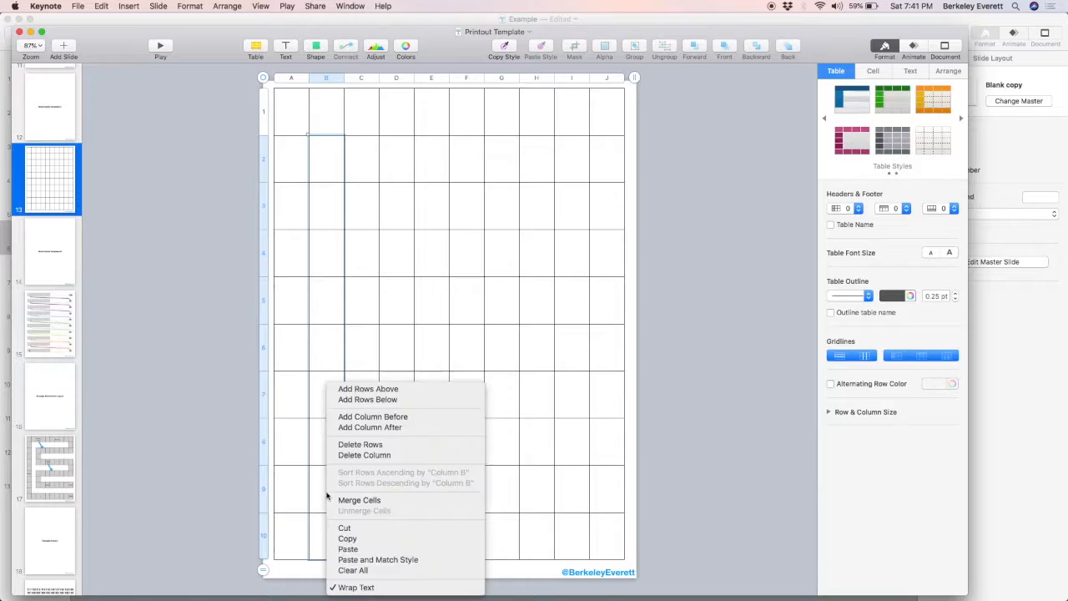
left_click(377, 501)
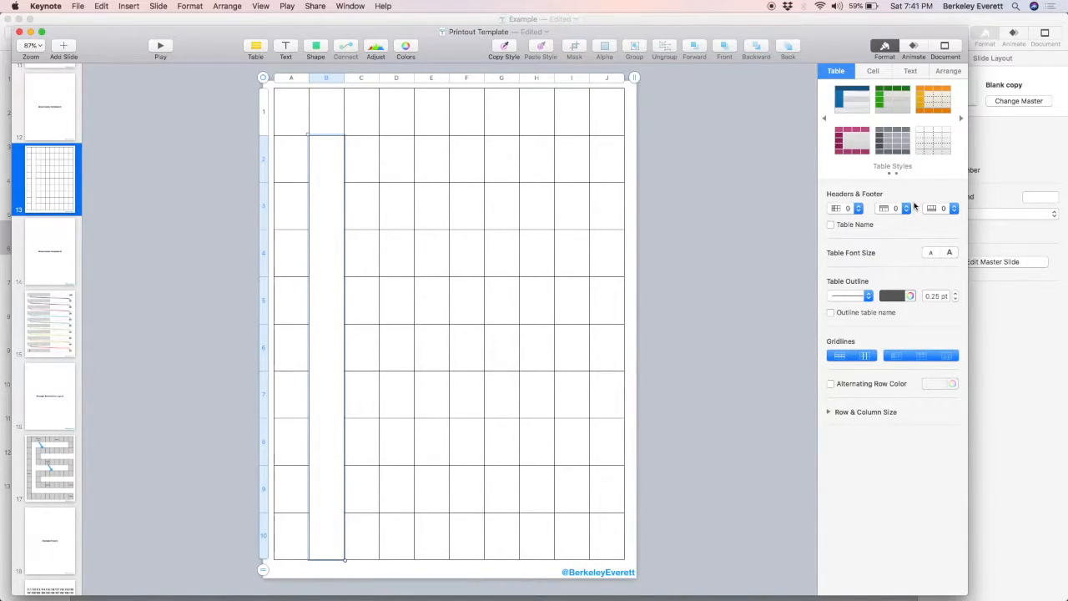
Hide the bottom border of the merged column B cell by recoloring it white
left_click(874, 72)
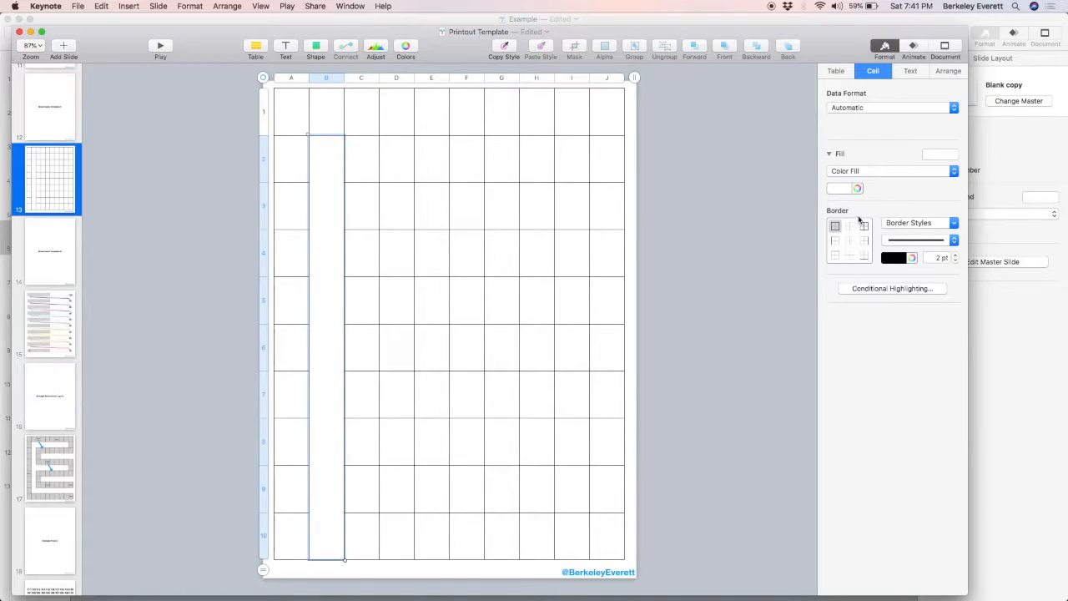
left_click(863, 257)
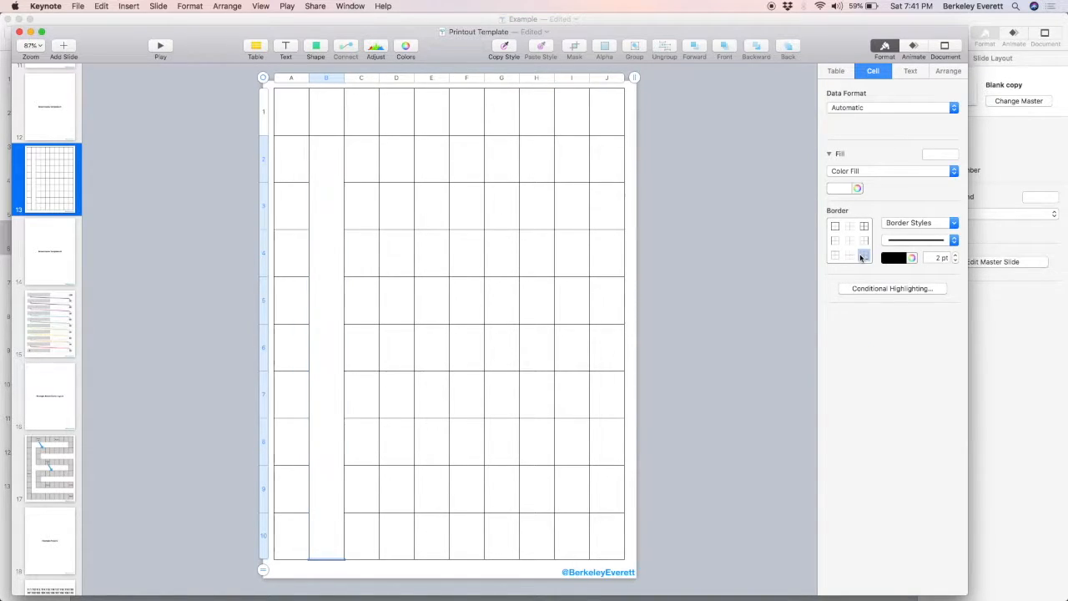
left_click(902, 261)
left_click(850, 328)
left_click(403, 483)
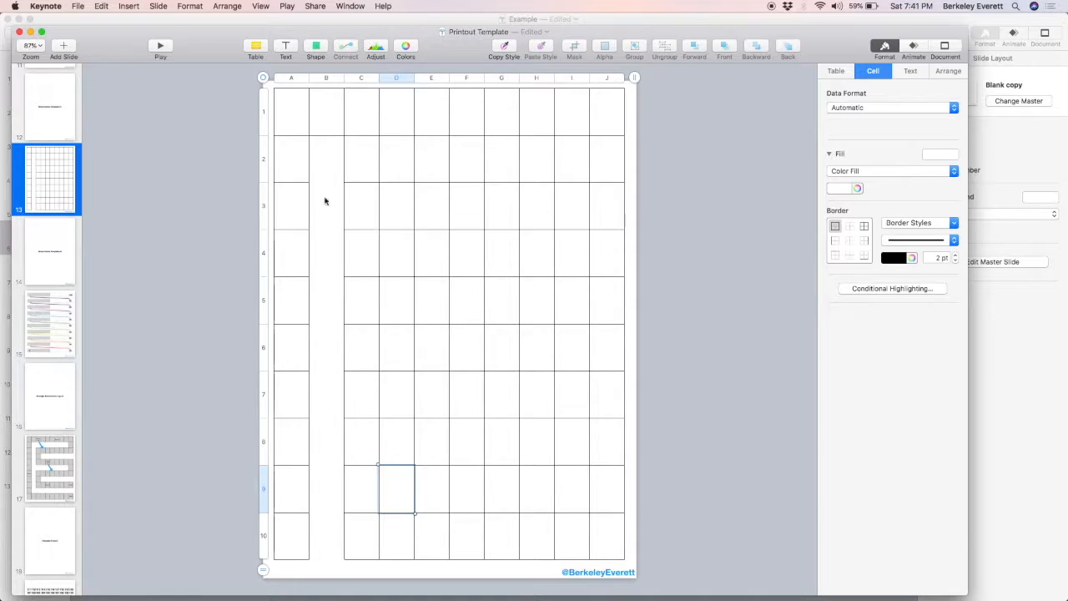
Fill all ten cells of column A with light gray
left_click(297, 125)
left_click_drag(297, 125, 290, 532)
left_click(839, 188)
left_click(809, 254)
left_click(473, 367)
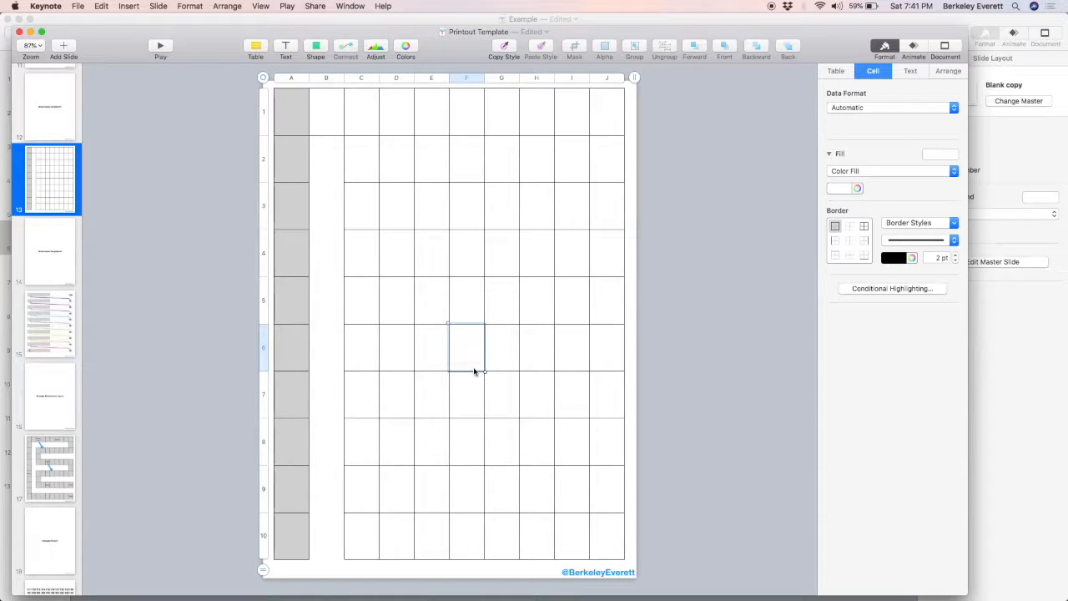
Check the game board on slide 17, return to slide 13 and undo the fill, border and merge changes to the grid
left_click(55, 451)
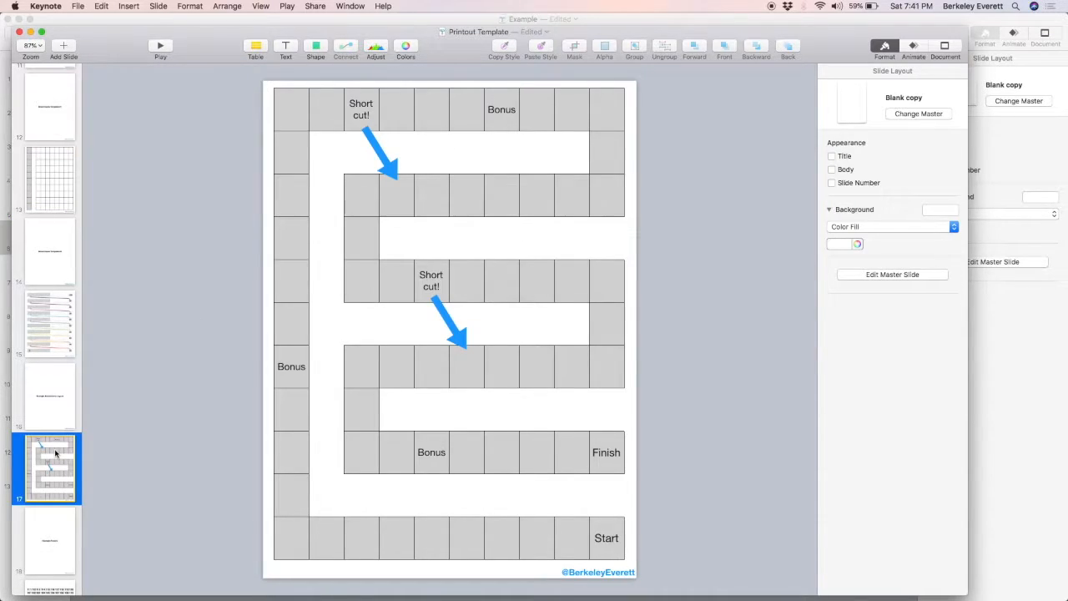
left_click(51, 212)
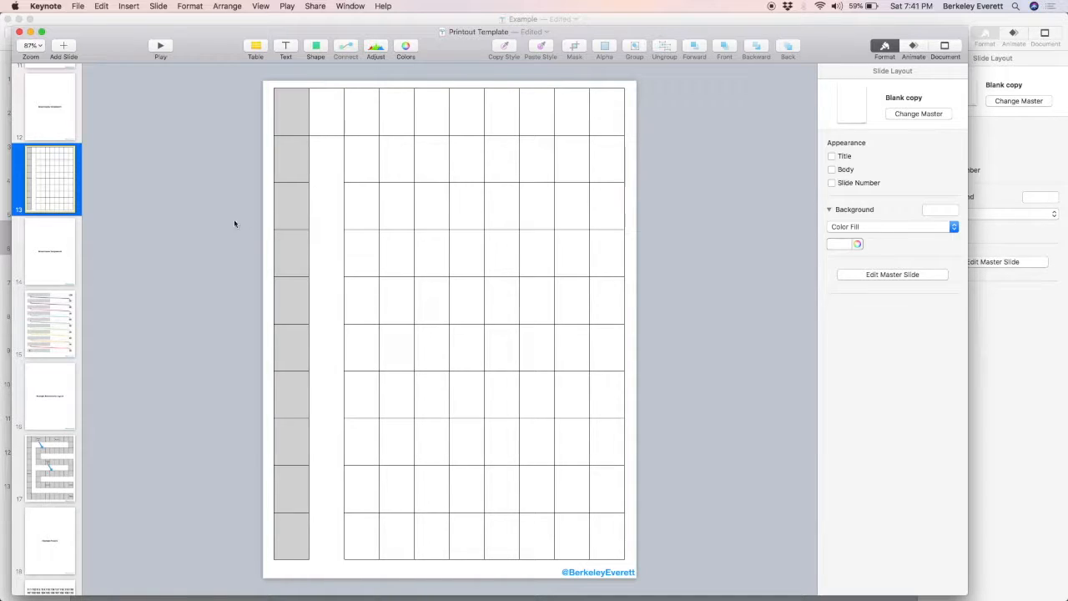
key("super+z")
key("super+z")
key("super+z")
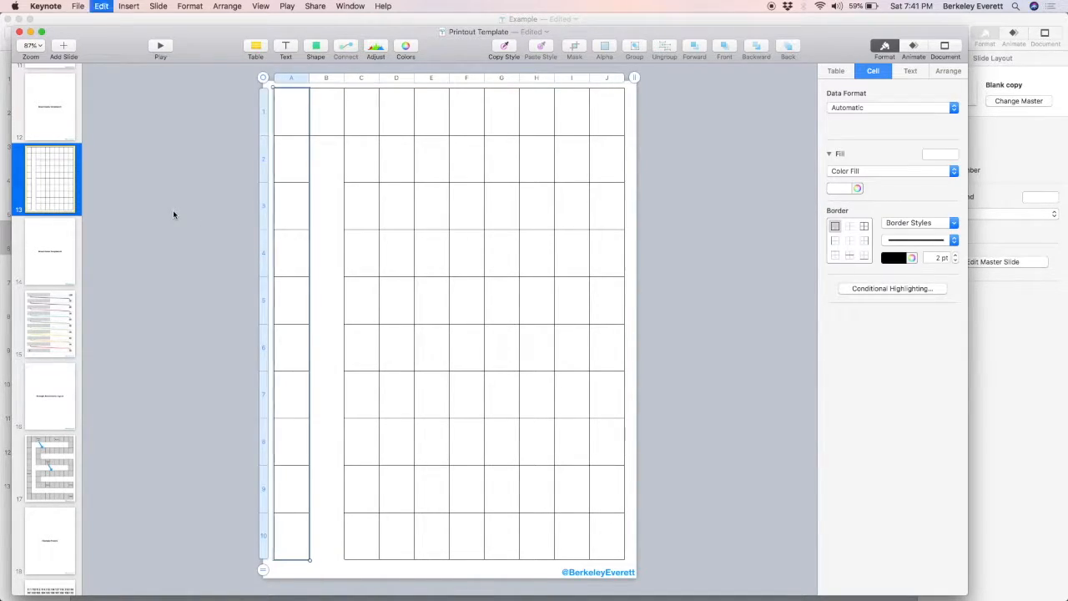
left_click(172, 214)
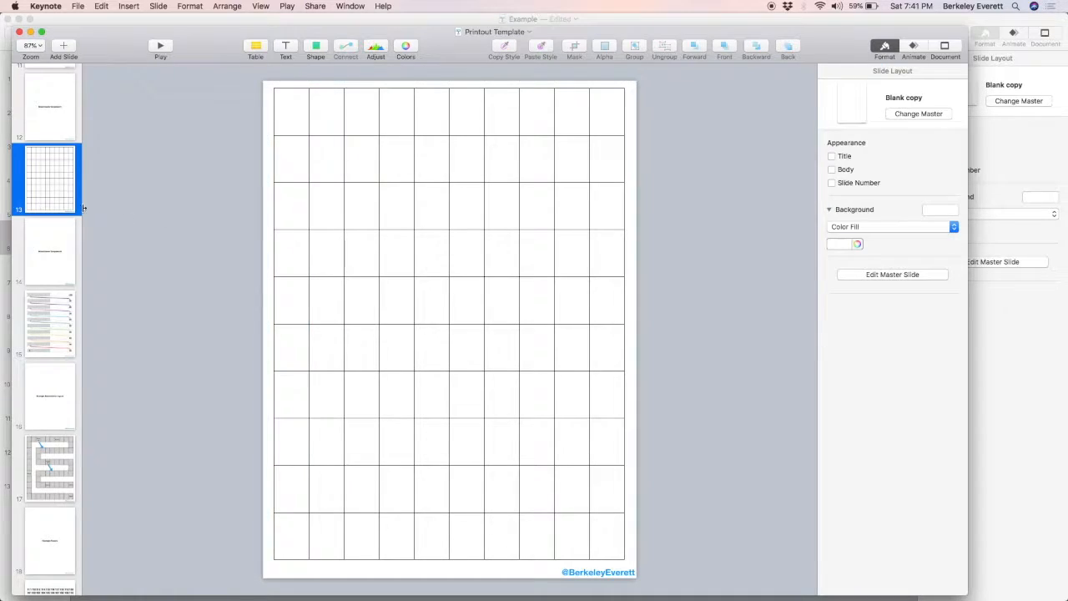
Duplicate the blank grid slide 13 and switch between the original and the copy
key("super+d")
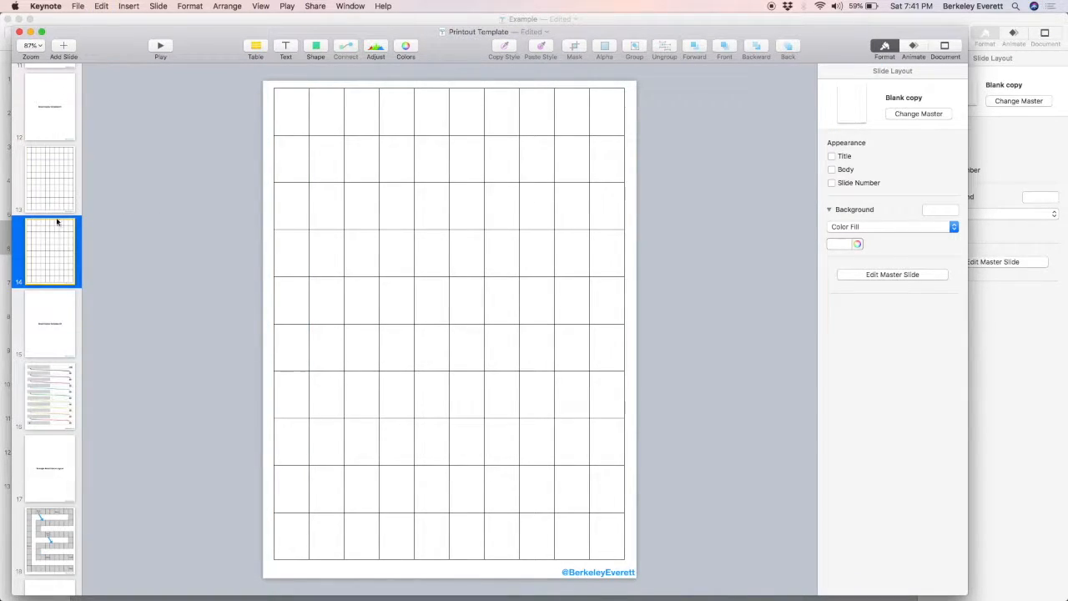
left_click(54, 188)
left_click(54, 241)
left_click(54, 205)
Duplicate the document under the name Printout Template test 1, move its window aside and return to the original document
left_click(76, 5)
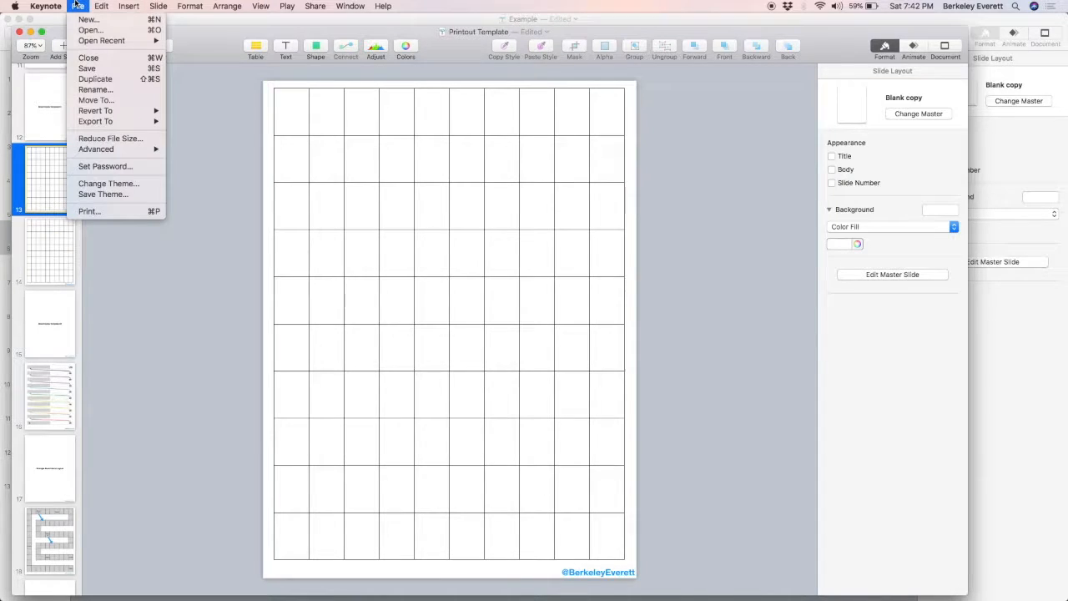
left_click(107, 80)
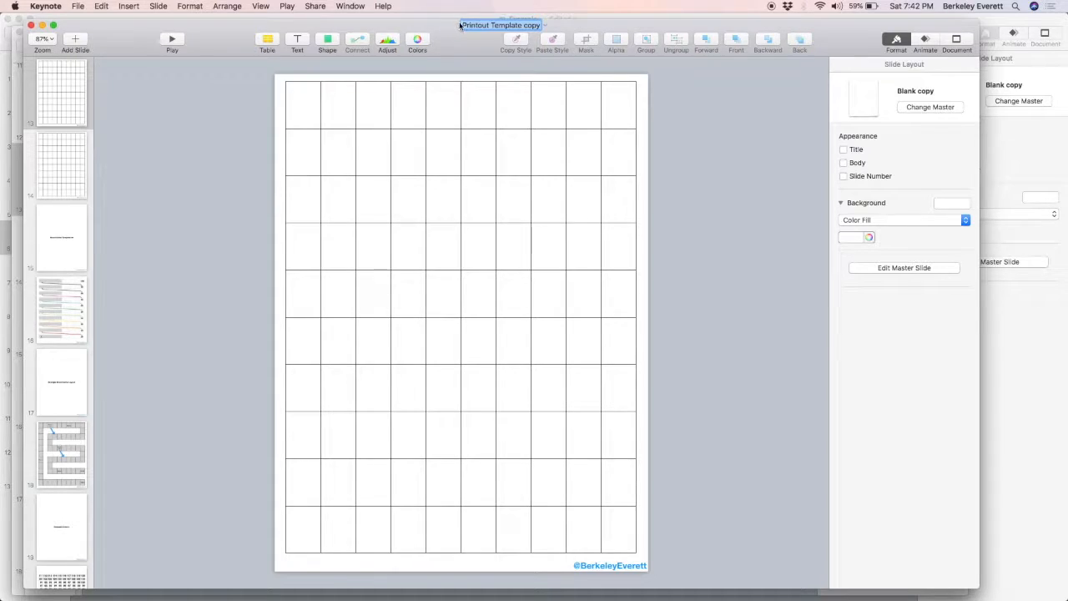
double_click(533, 25)
type("test 1")
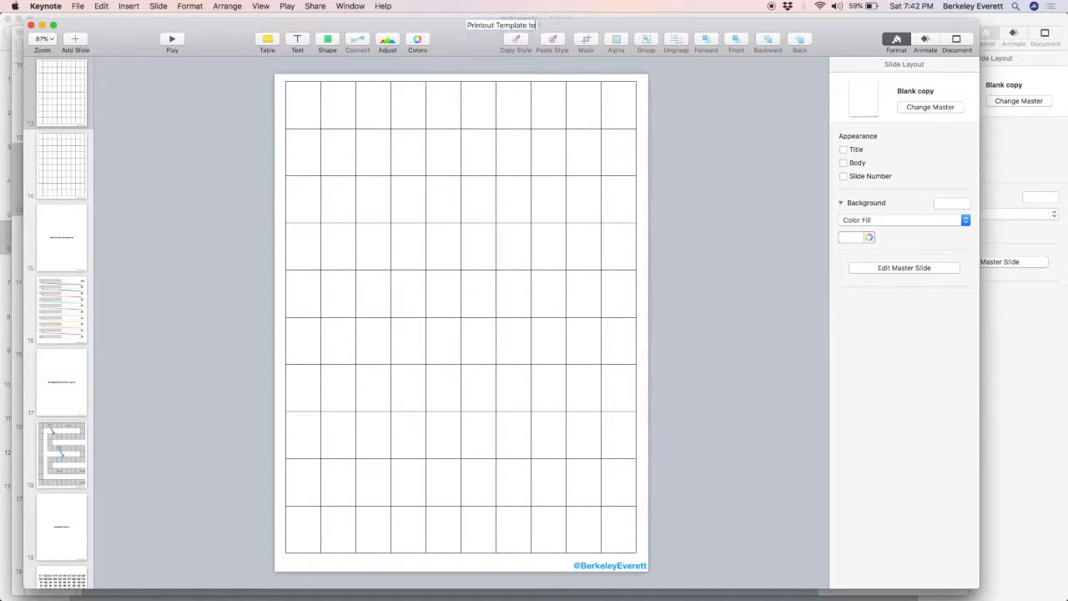
left_click(388, 132)
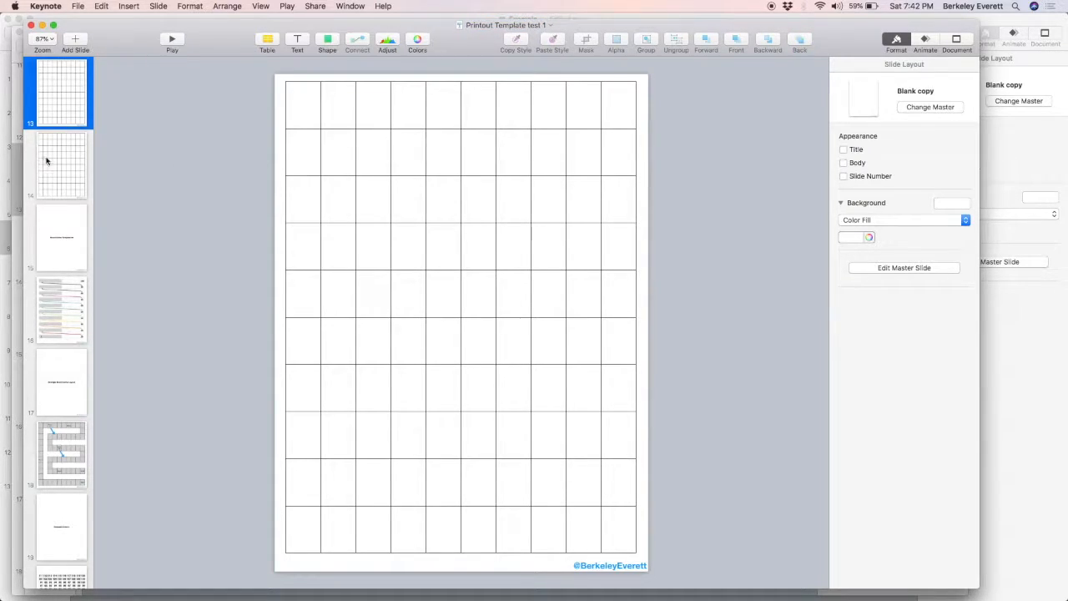
left_click_drag(111, 47, 375, 208)
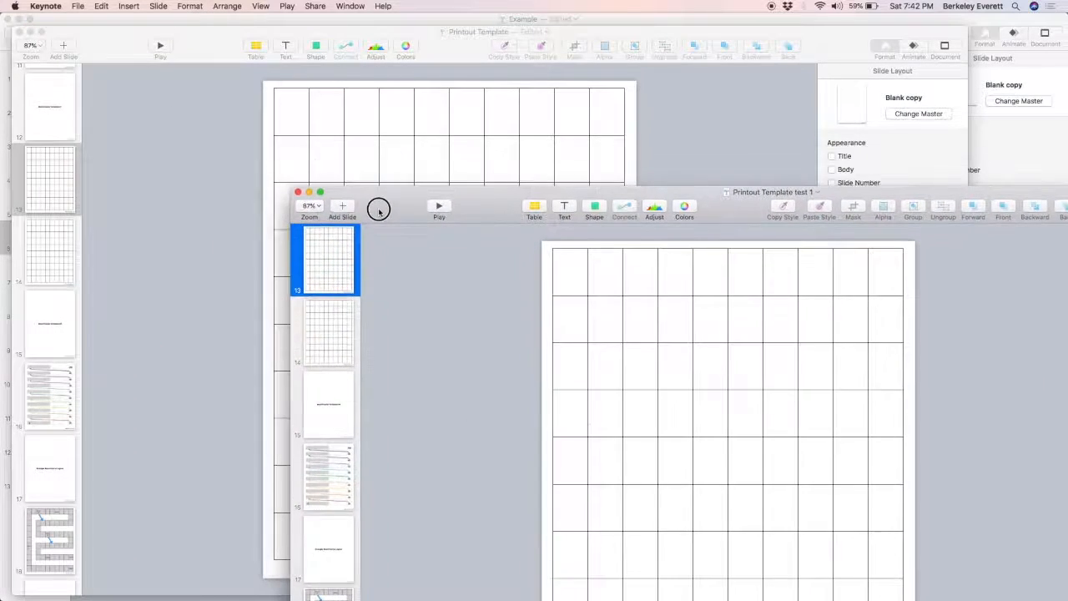
left_click(147, 193)
Move the highlights on slide 21's hundreds chart: the blue strip onto the 5 to 115 column, the yellow strip onto the 71 to 80 row
scroll(63, 276, "down", 10)
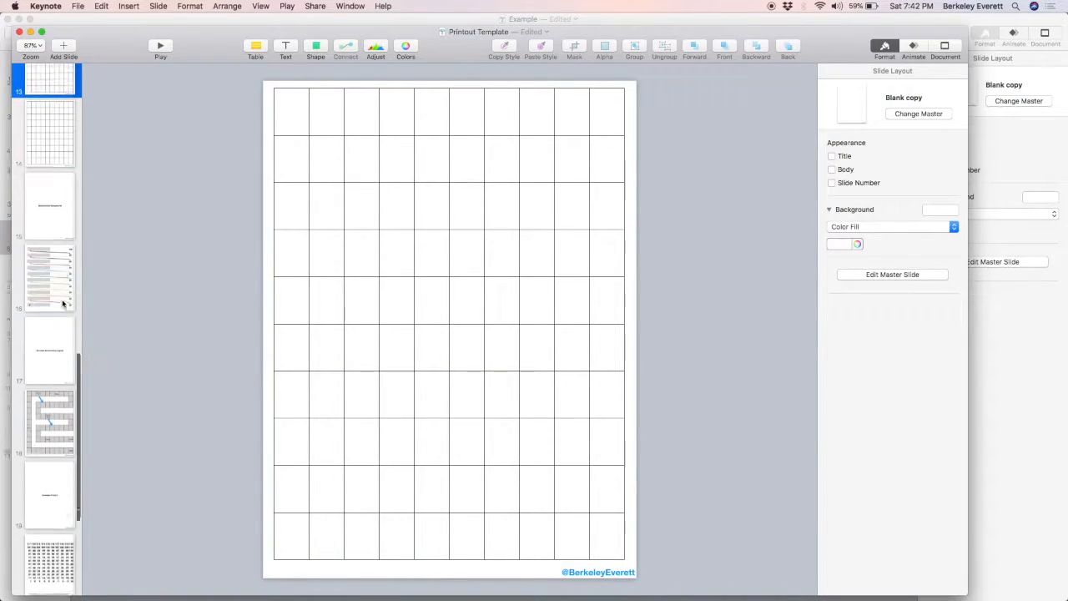
left_click(52, 324)
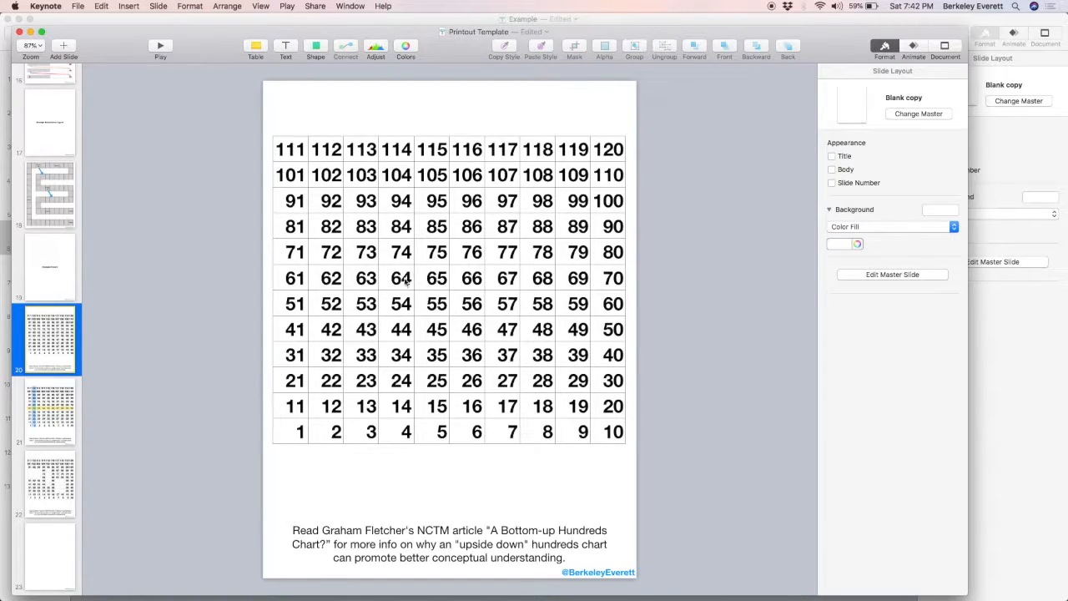
left_click(41, 406)
left_click_drag(335, 367, 446, 367)
left_click_drag(515, 312, 509, 260)
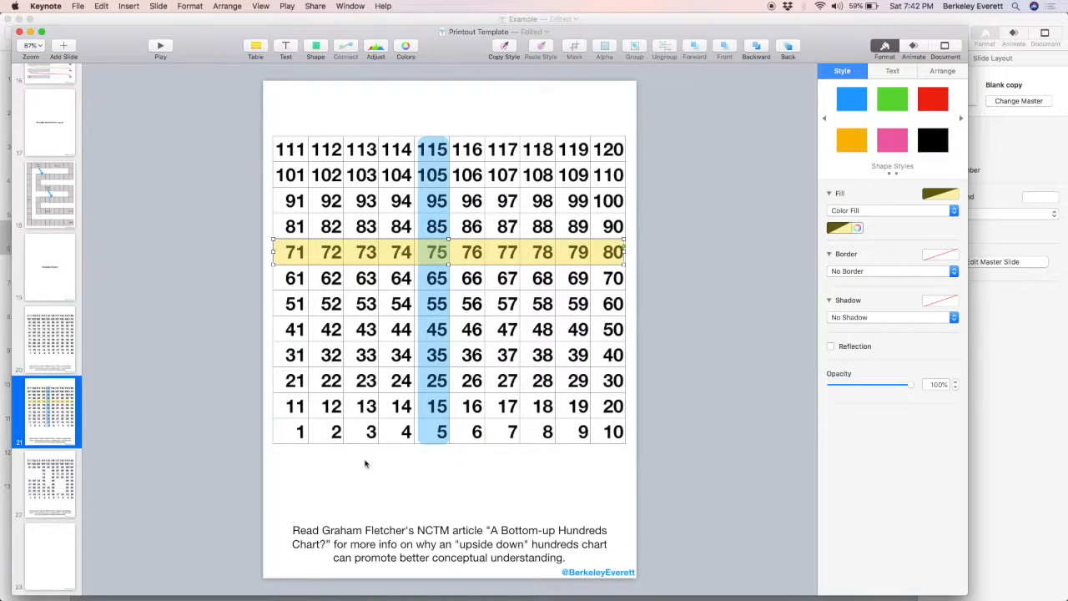
View the hundreds chart with missing numbers on slide 22
left_click(49, 485)
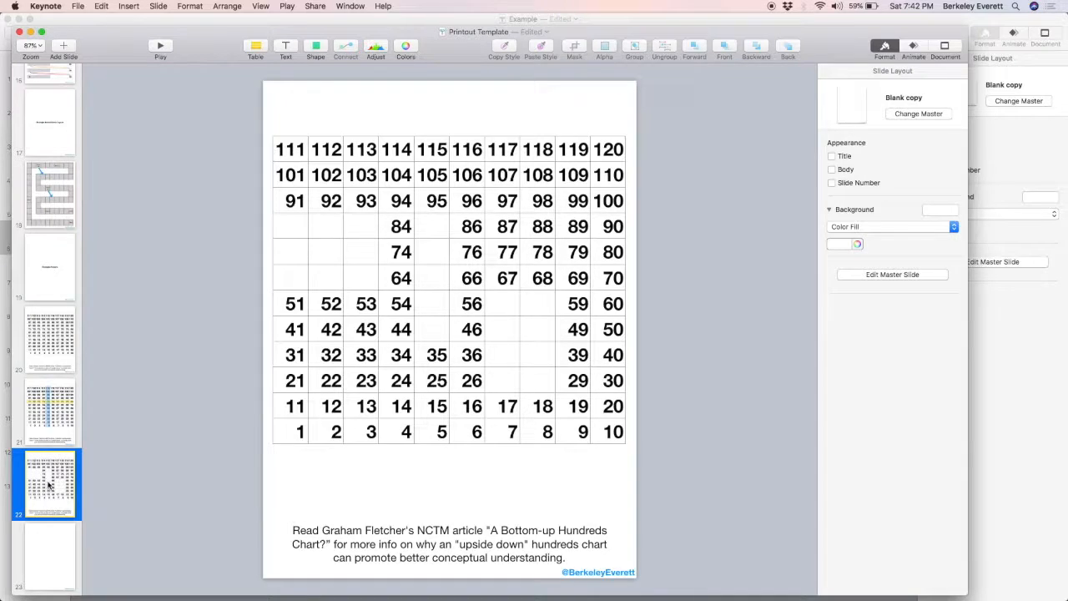
scroll(48, 485, "up", 5)
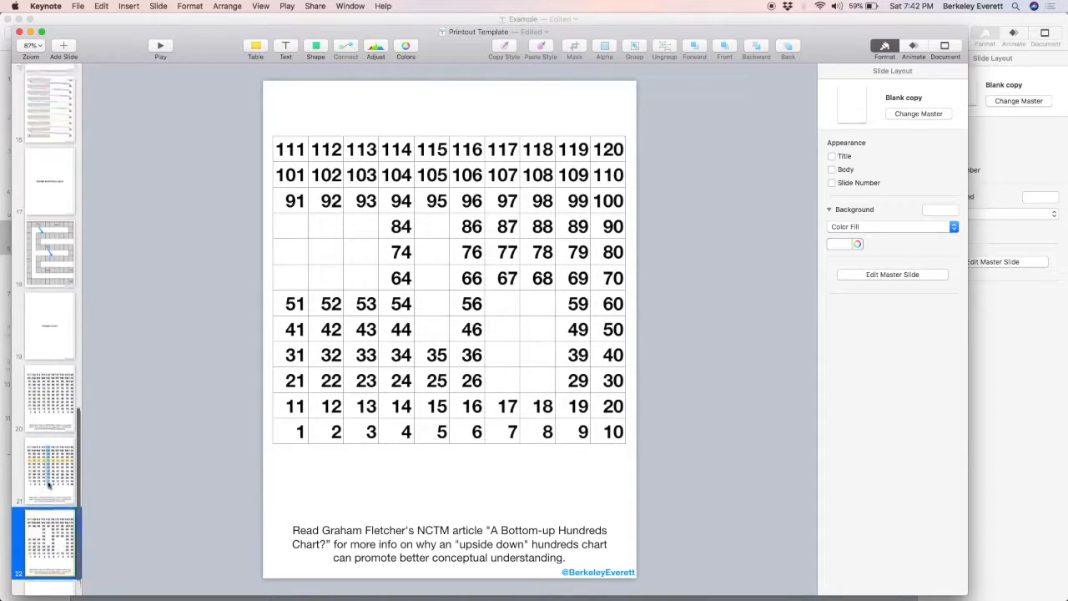